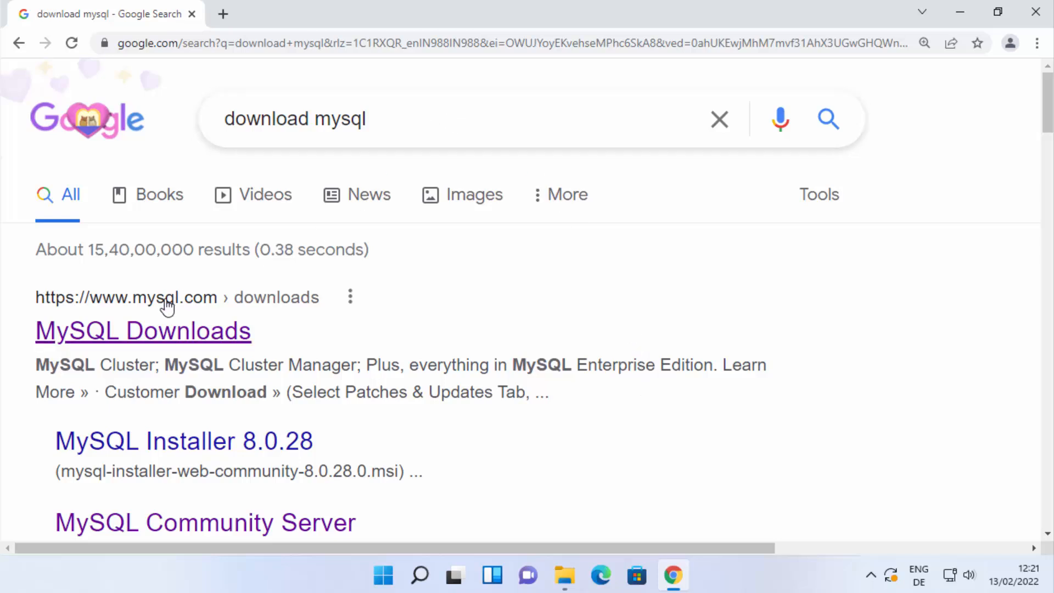
Open the MySQL Downloads search result and go to the MySQL Community (GPL) Downloads page
click(206, 336)
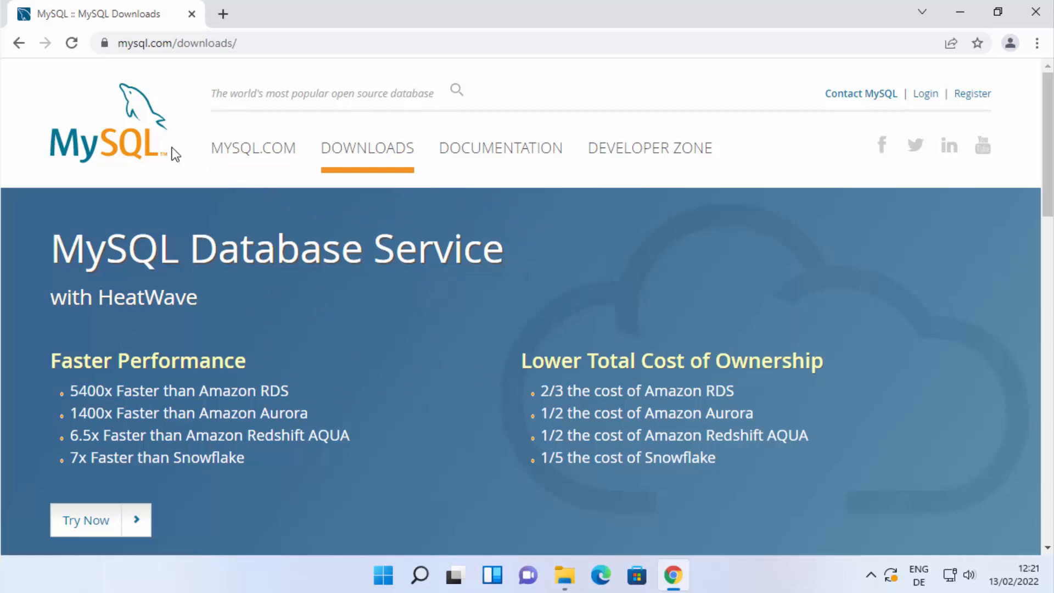
click(136, 139)
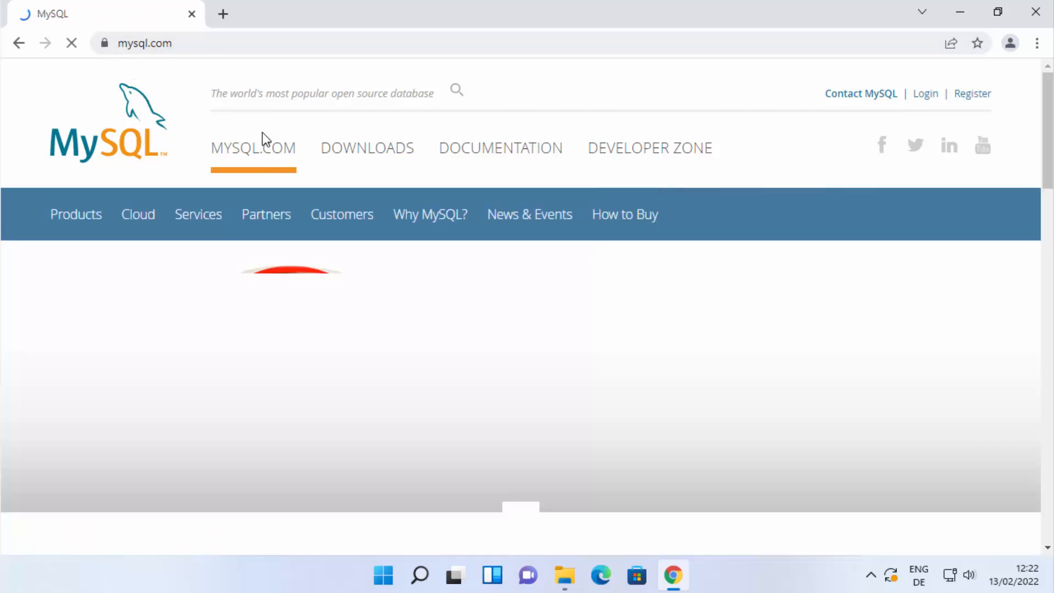
click(371, 157)
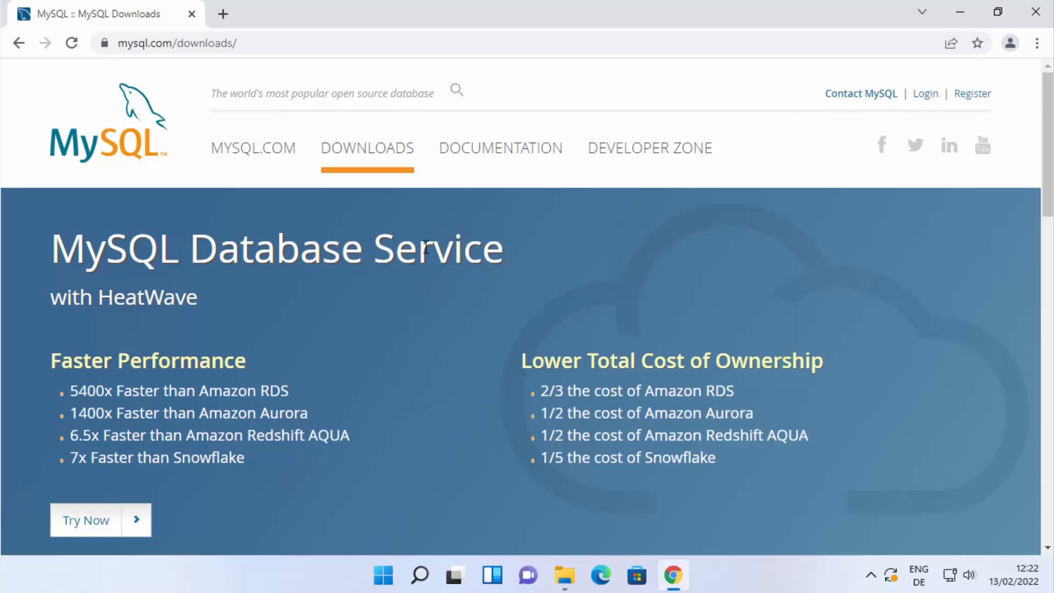
scroll(426, 247, down, 10)
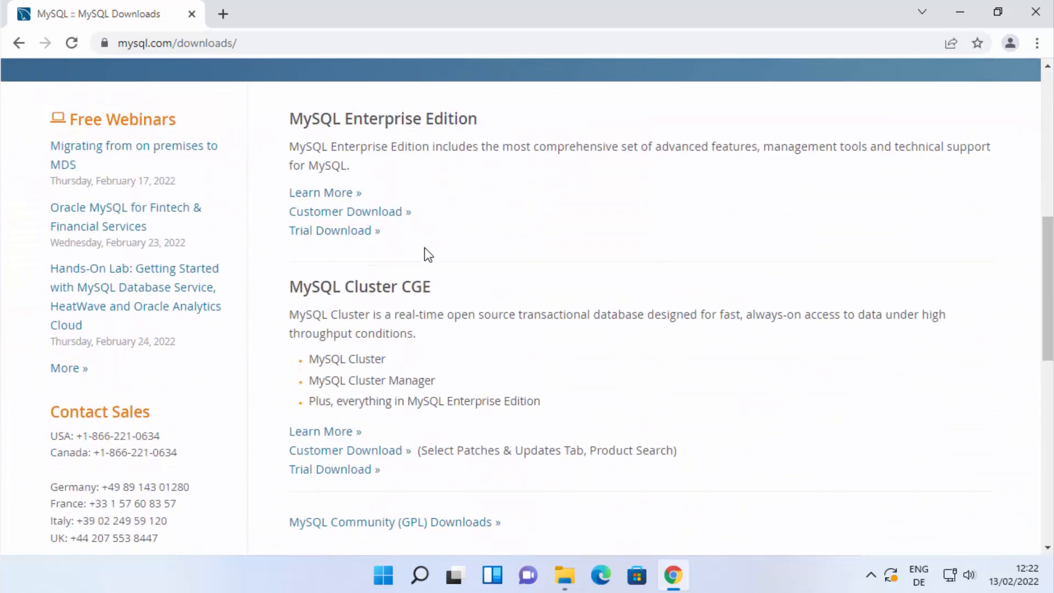
scroll(423, 248, down, 3)
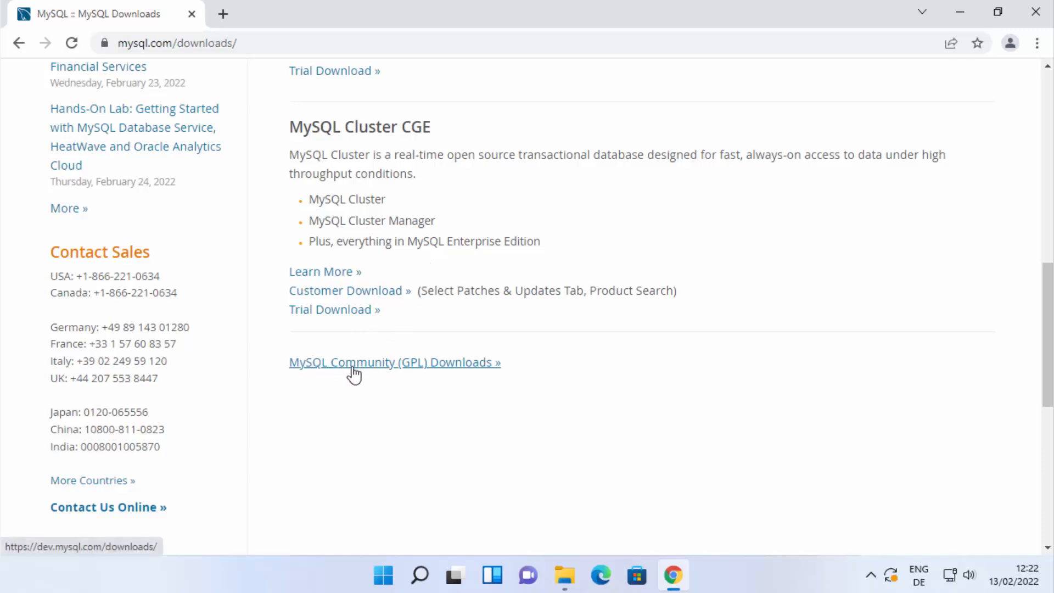
click(390, 364)
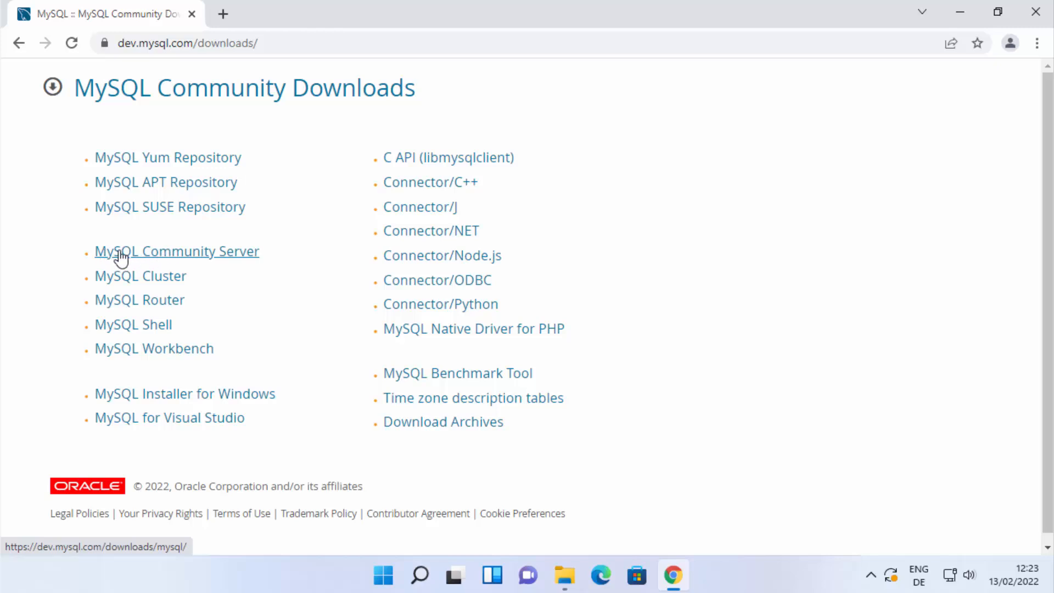
Open the MySQL Community Server downloads for Microsoft Windows and go to the MySQL Installer MSI download page
click(180, 254)
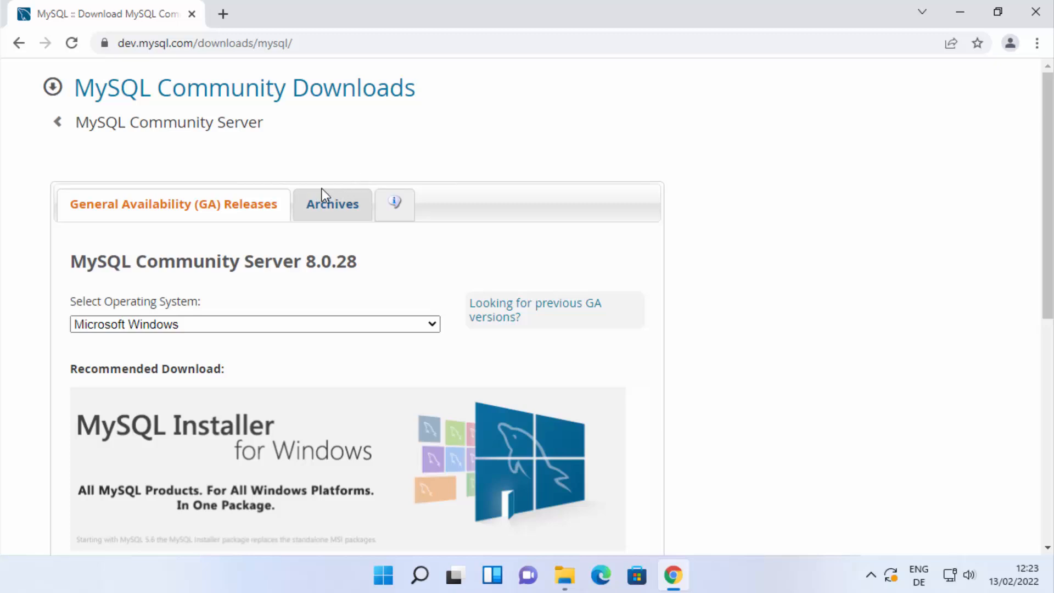
scroll(196, 177, down, 2)
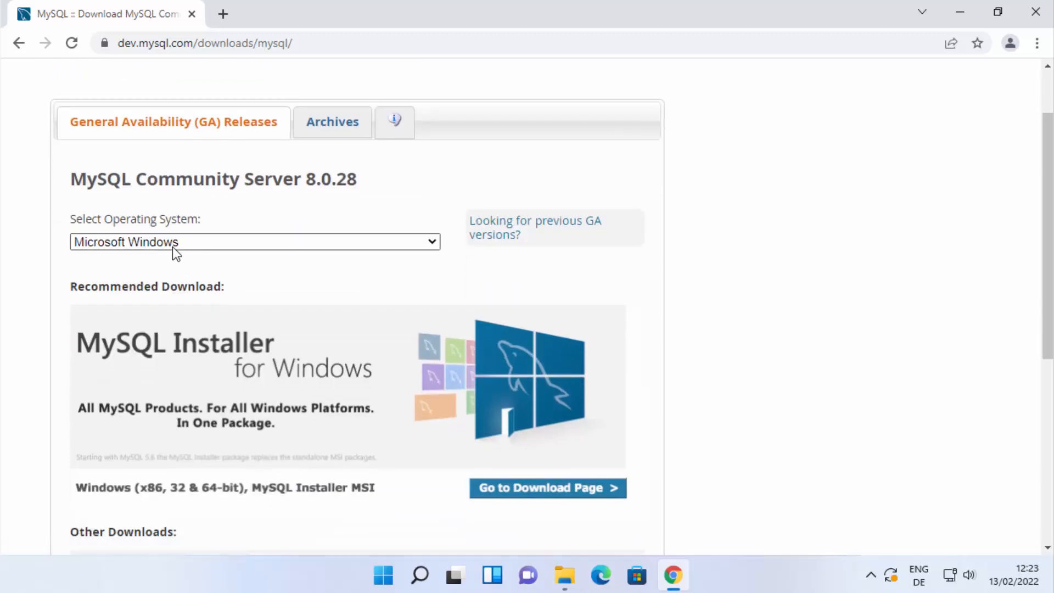
click(172, 245)
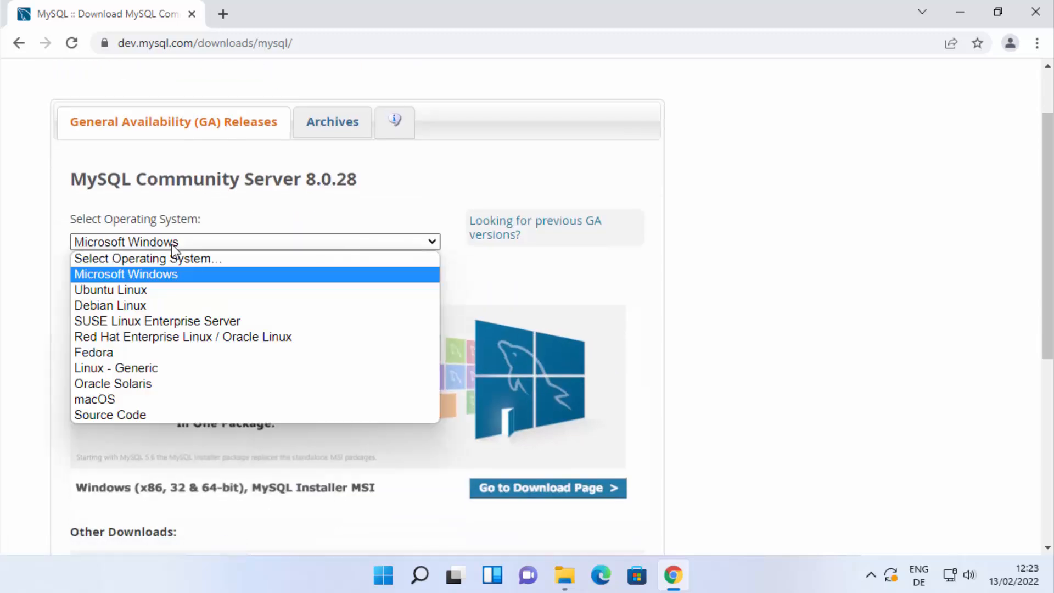
click(154, 273)
scroll(345, 253, down, 5)
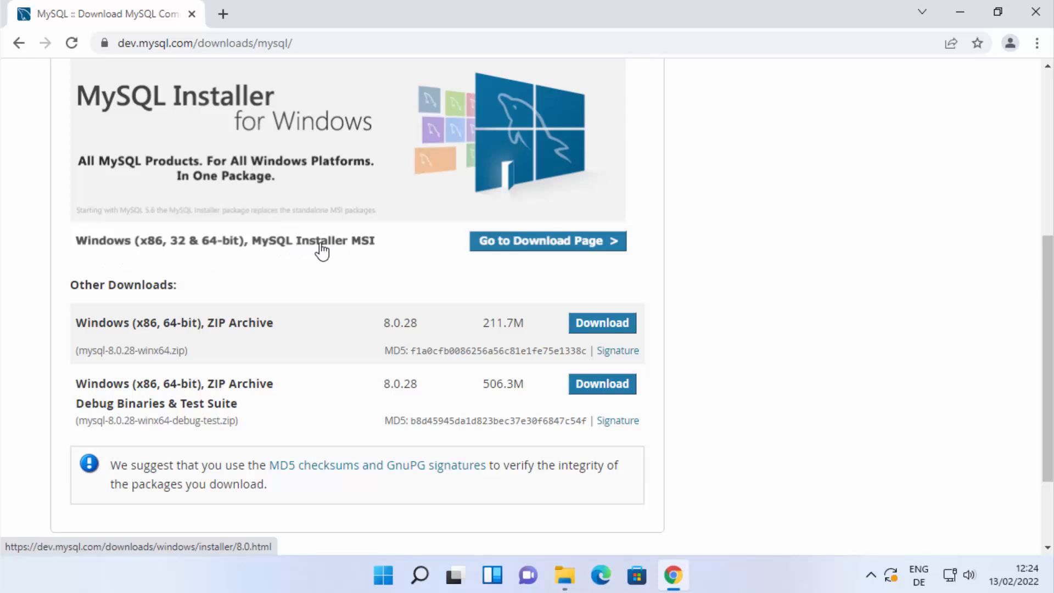
click(543, 249)
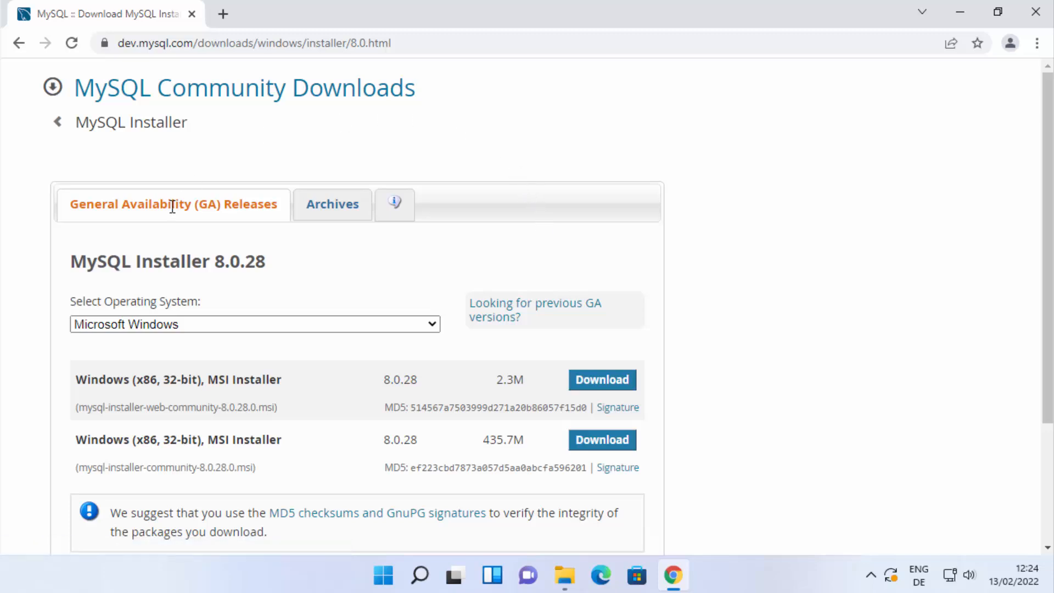
Download the 435.7M installer mysql-installer-community-8.0.28.0.msi without logging in, and launch it
scroll(465, 235, down, 1)
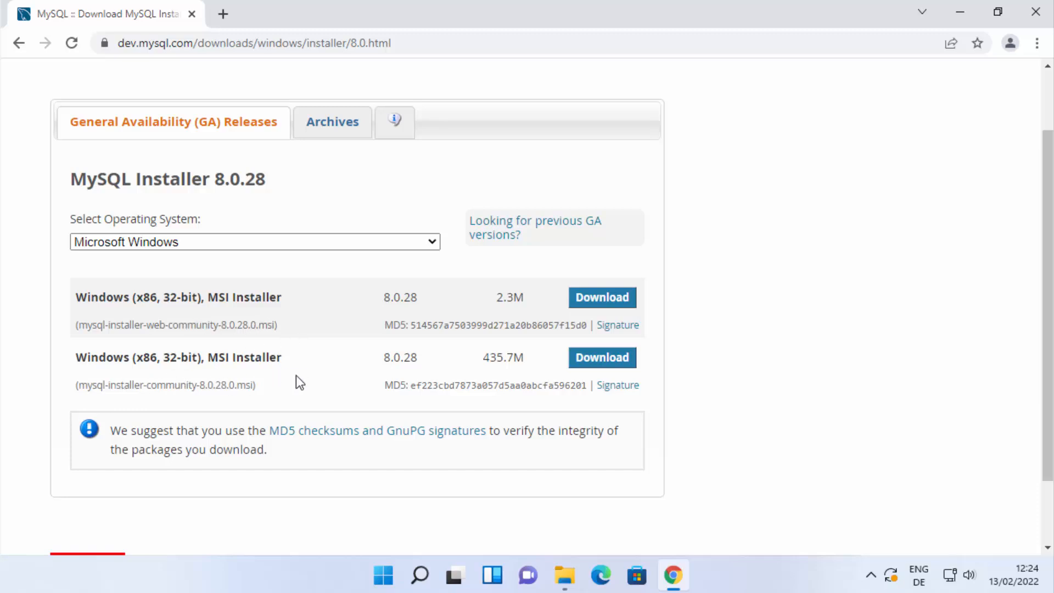
drag(482, 360, 525, 355)
drag(87, 358, 236, 360)
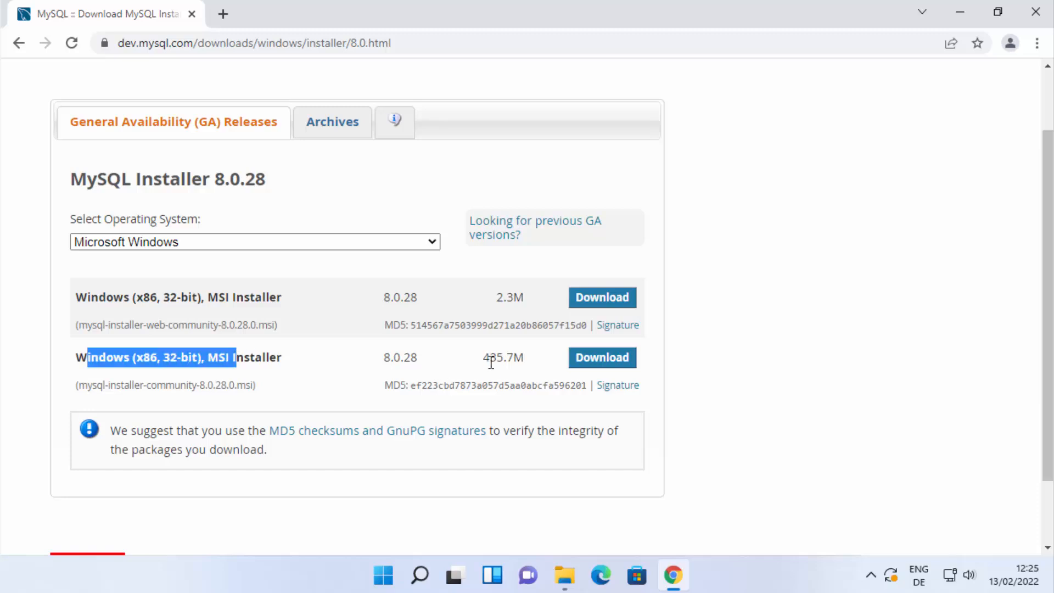
click(603, 358)
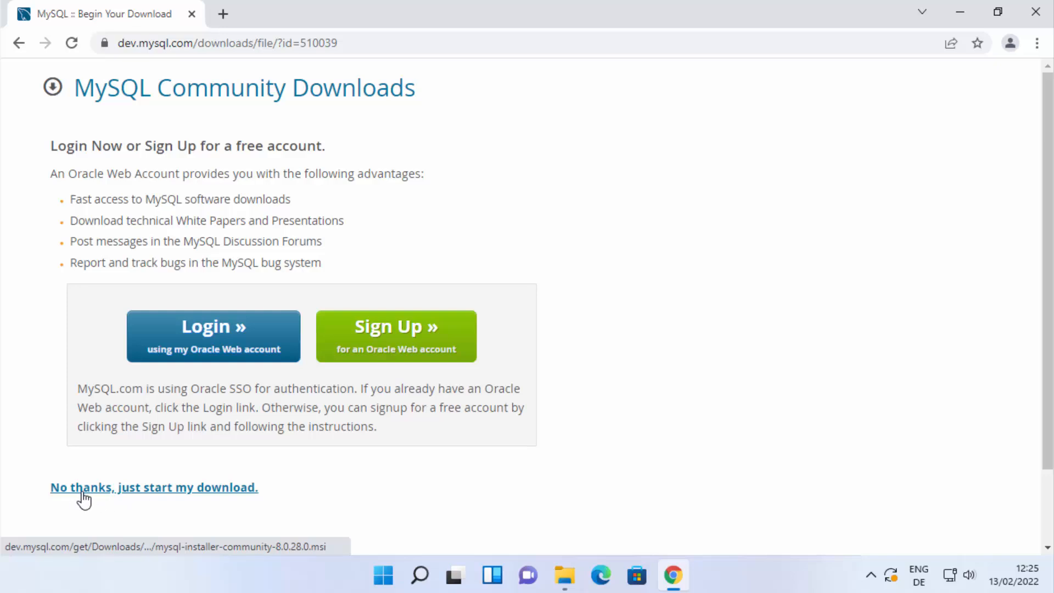
click(143, 492)
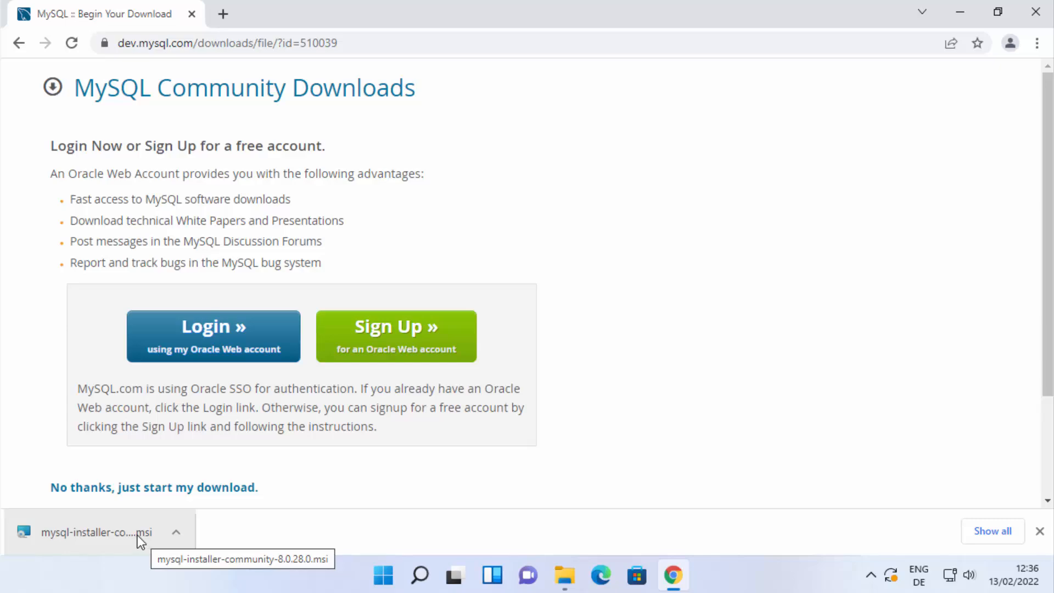
click(137, 534)
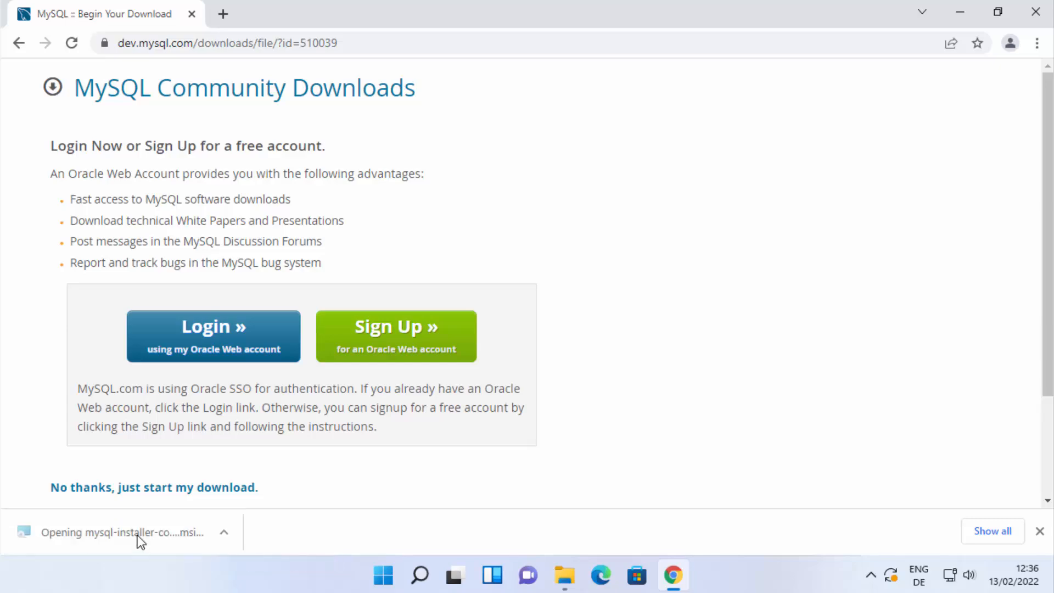
click(960, 12)
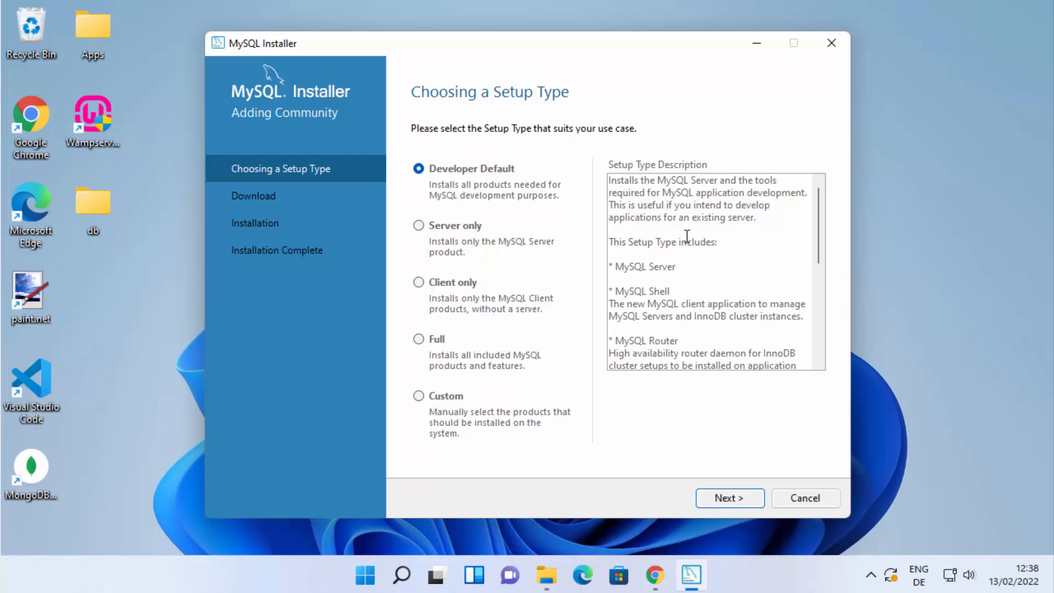
Compare the descriptions of the Developer Default, Server only and Client only setup types
scroll(715, 218, down, 3)
scroll(715, 219, down, 3)
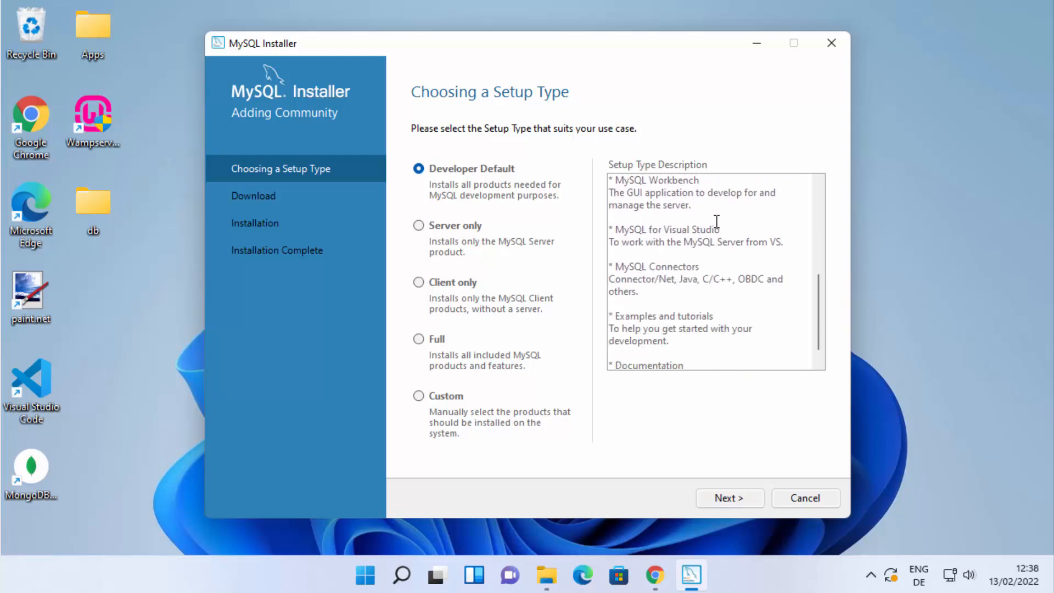
scroll(724, 287, up, 6)
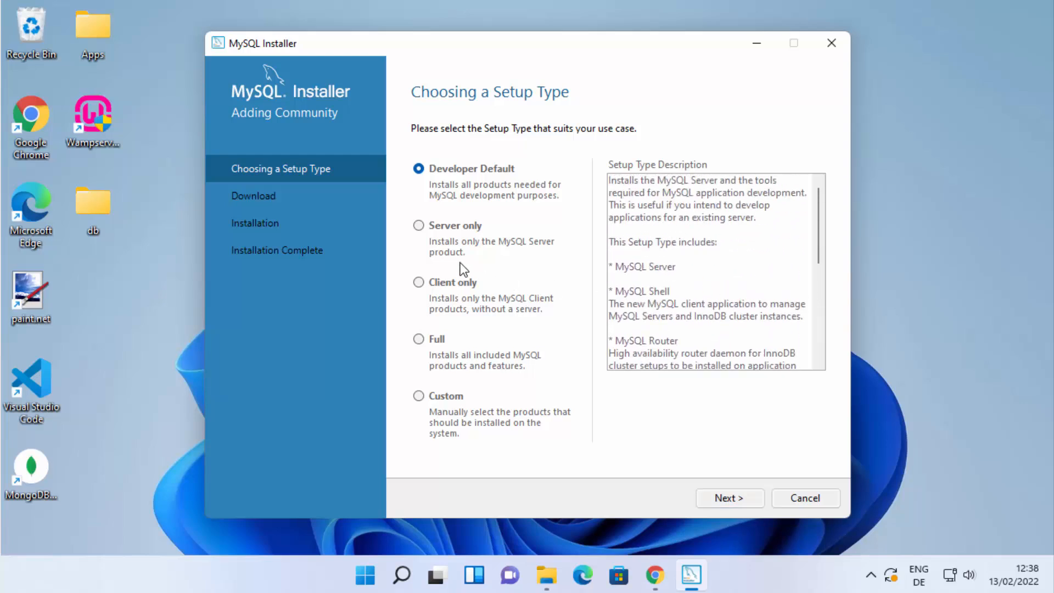
click(419, 226)
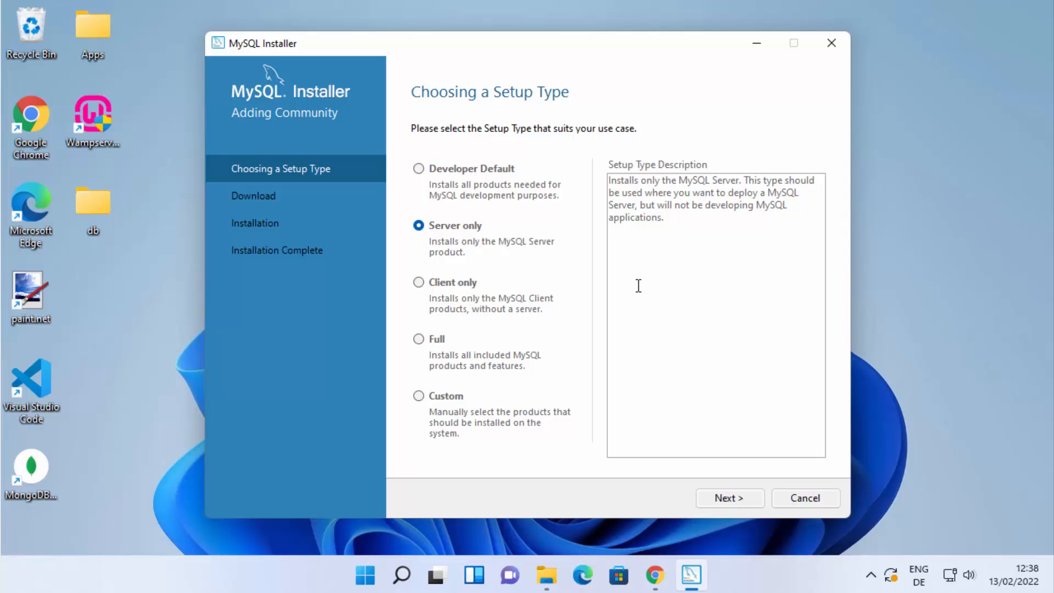
click(418, 282)
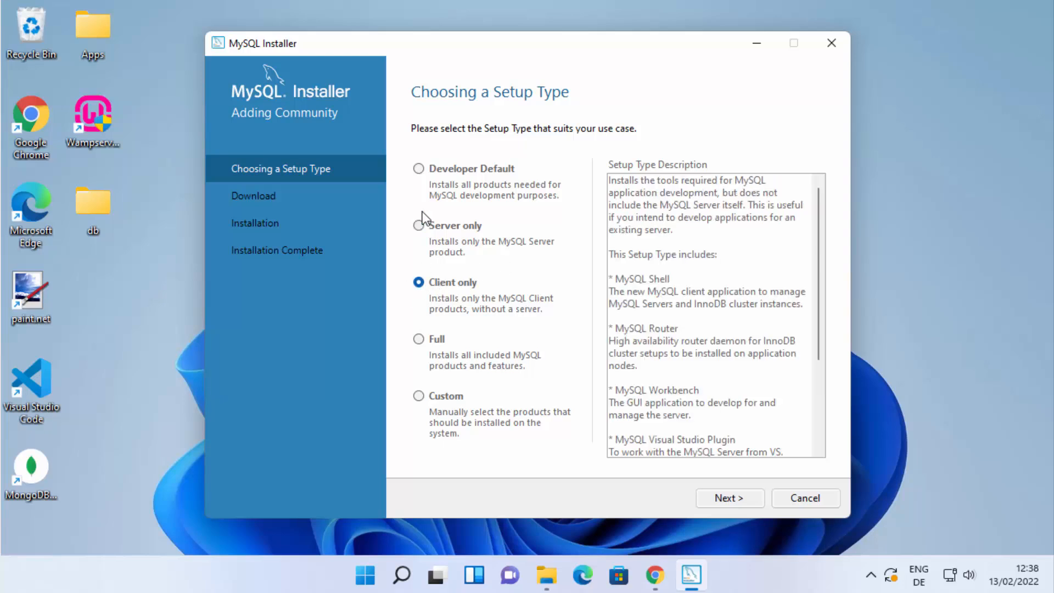
Select the Developer Default setup type and review the products its description lists
click(419, 169)
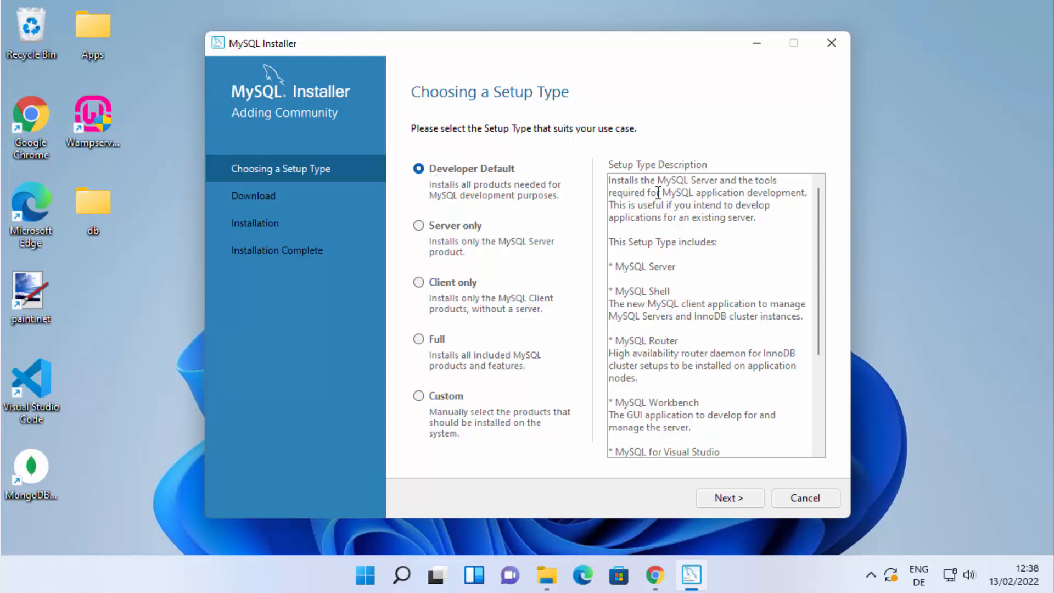
drag(616, 266, 677, 267)
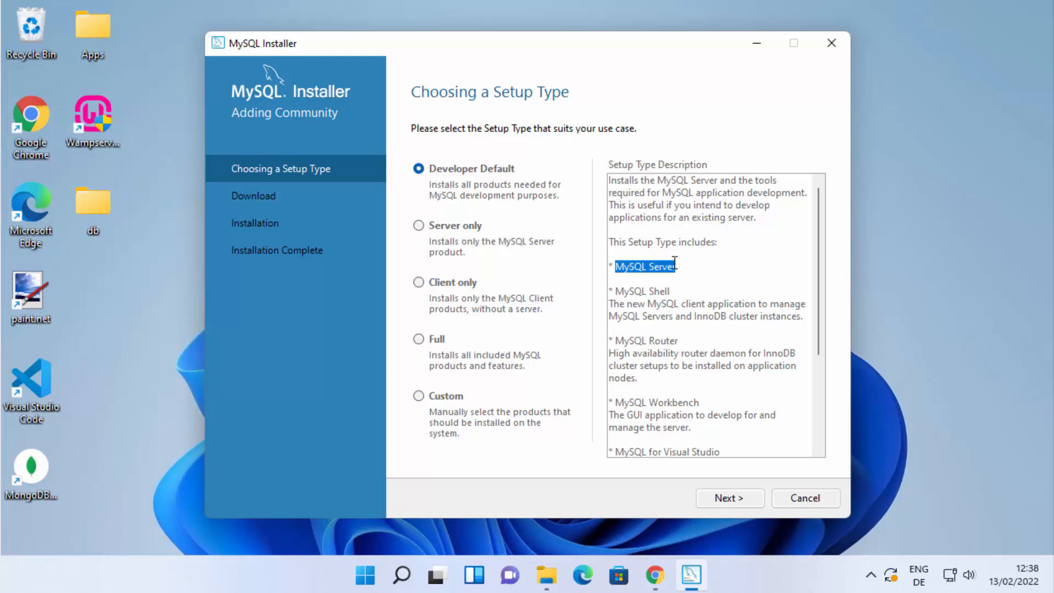
drag(615, 291, 668, 289)
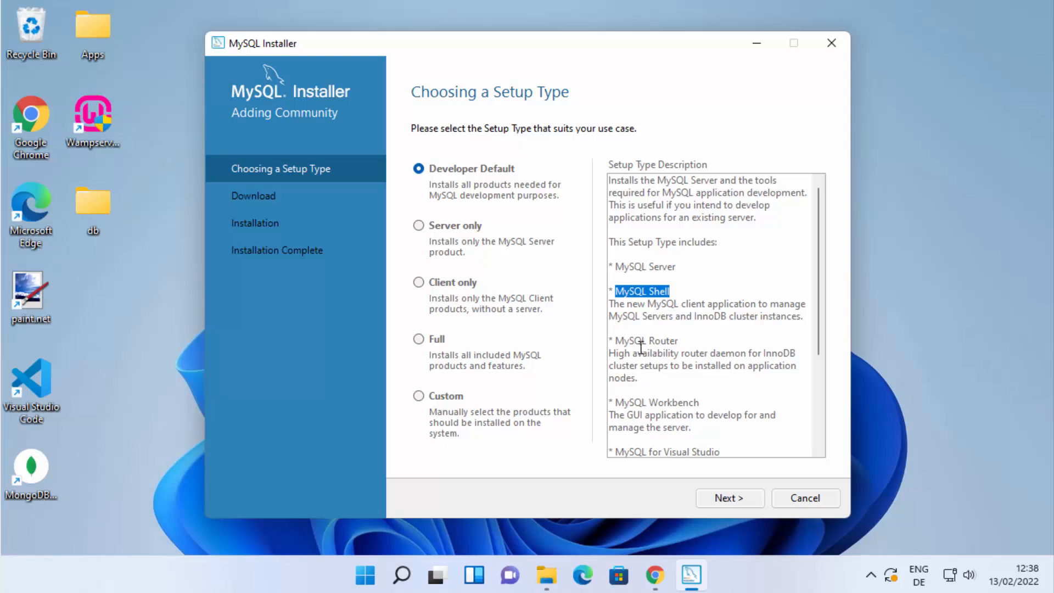
drag(615, 340, 680, 353)
drag(616, 402, 701, 400)
scroll(706, 351, down, 4)
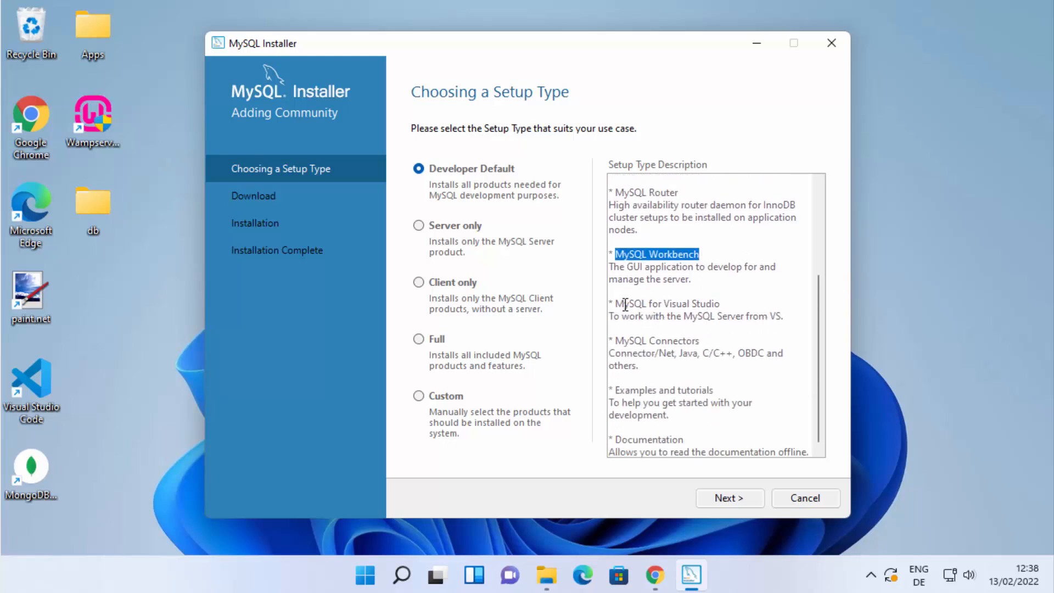
drag(615, 304, 659, 302)
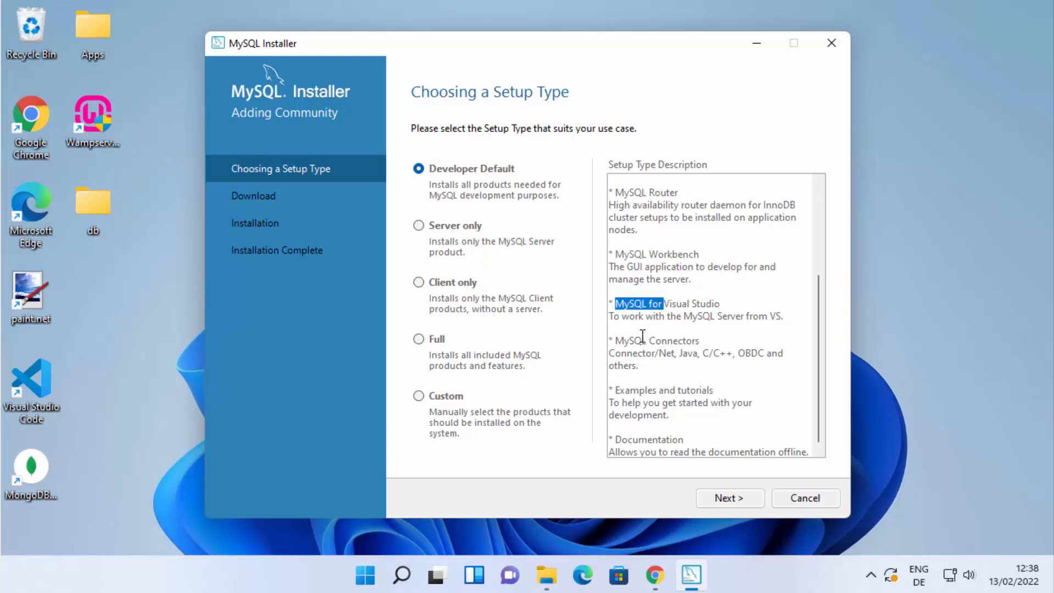
drag(615, 340, 688, 438)
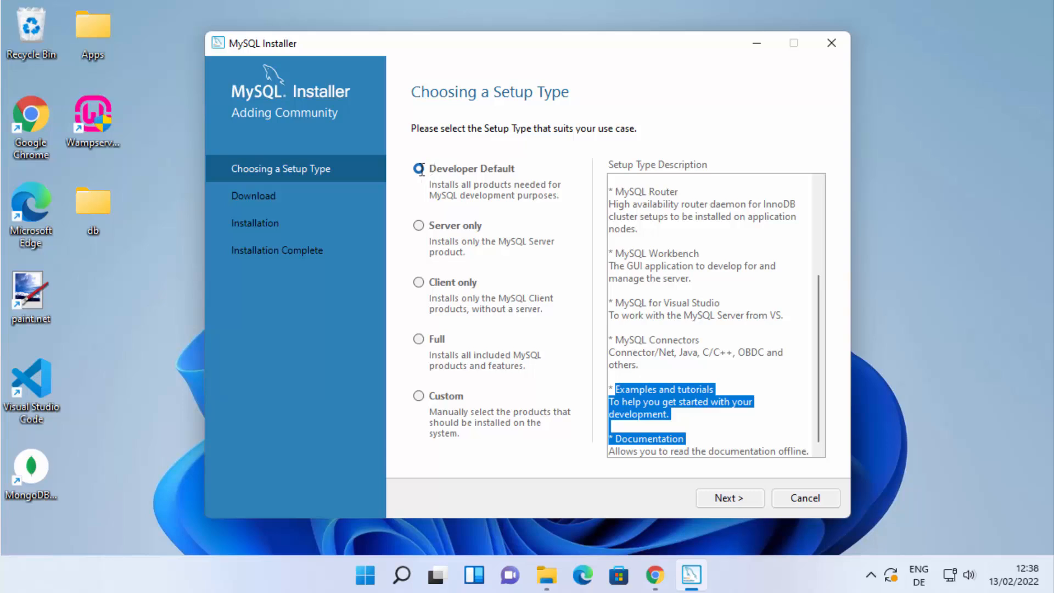
Continue past the unmet product requirements, accepting that those products are skipped, and start installing the listed MySQL products
click(733, 493)
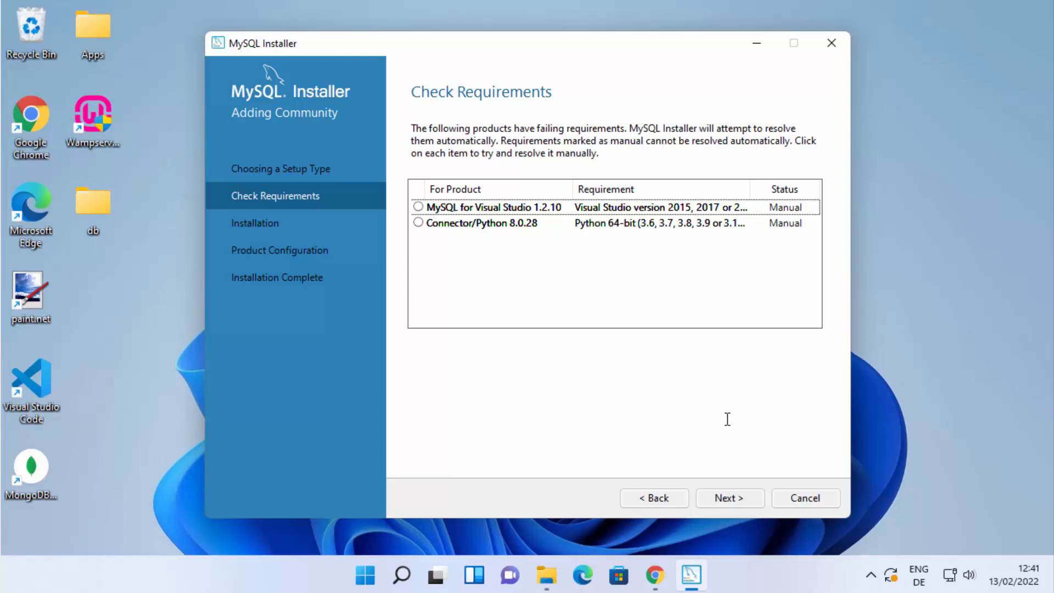
click(731, 498)
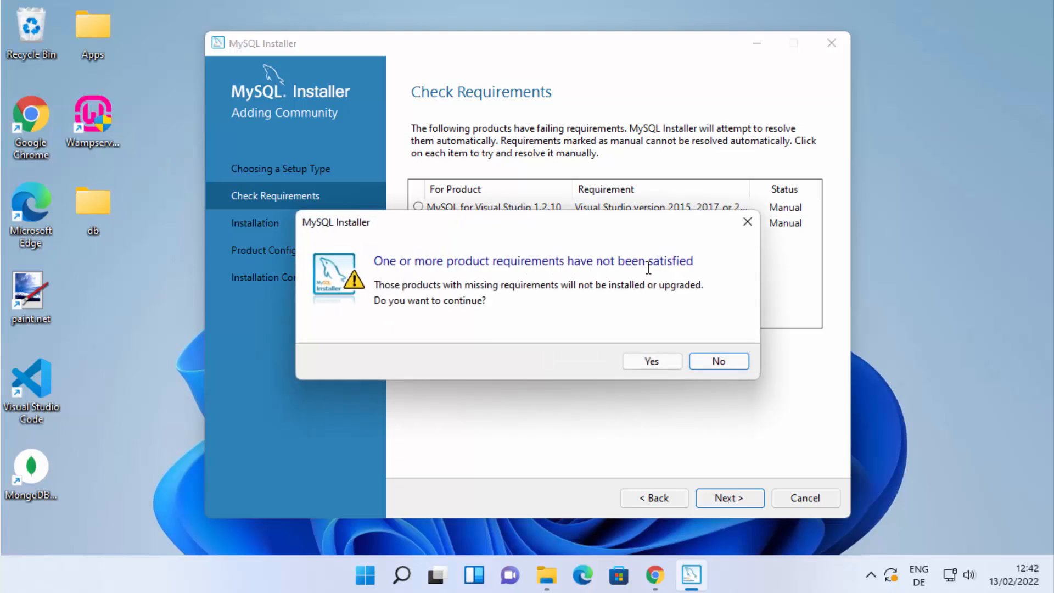
click(646, 361)
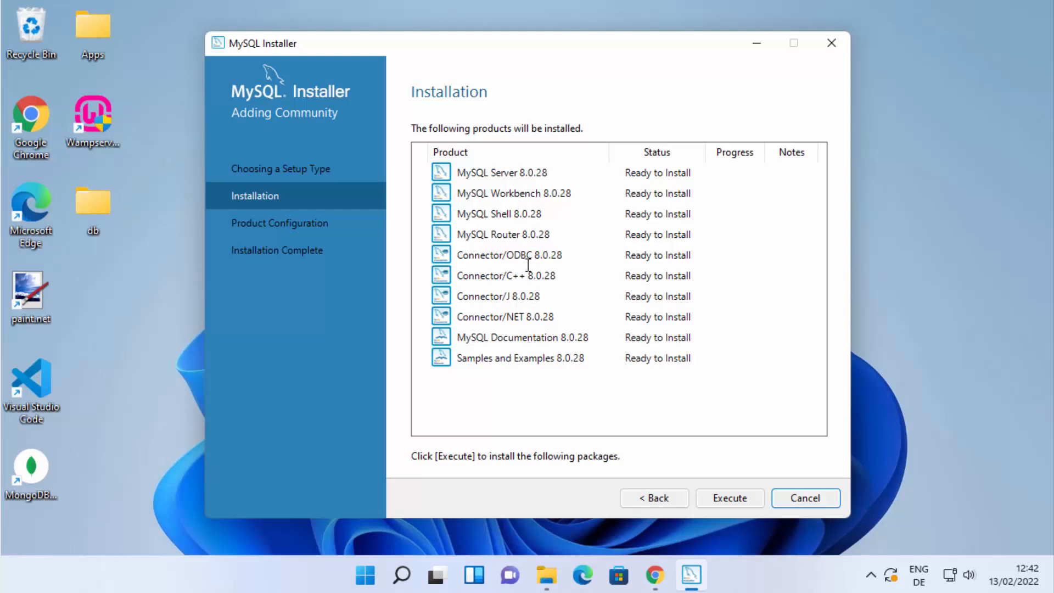
click(716, 498)
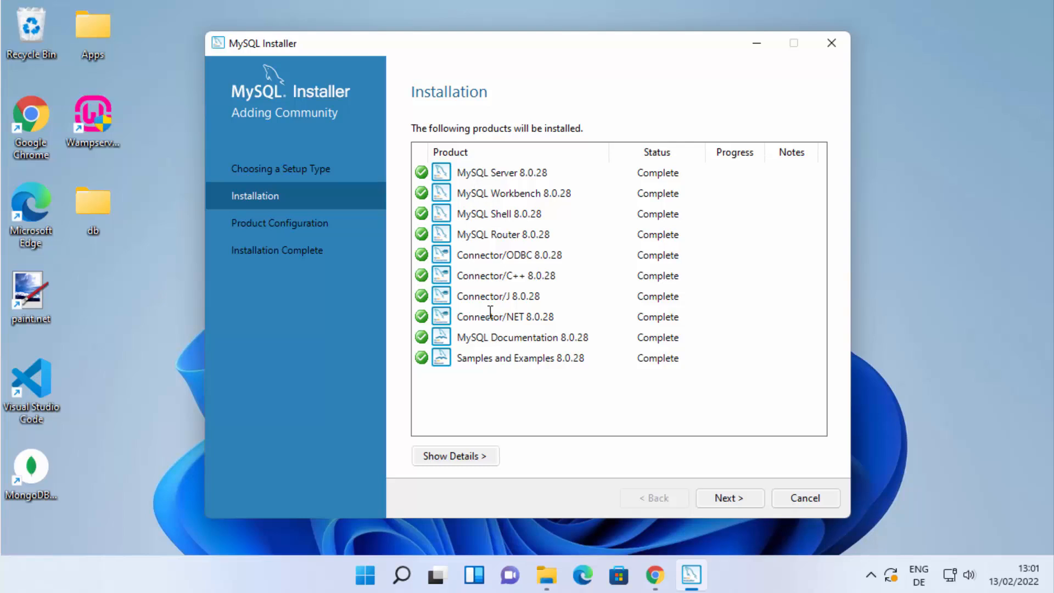
Proceed to the MySQL Server 8.0.28 configuration and set its Config Type to Development Computer
click(730, 498)
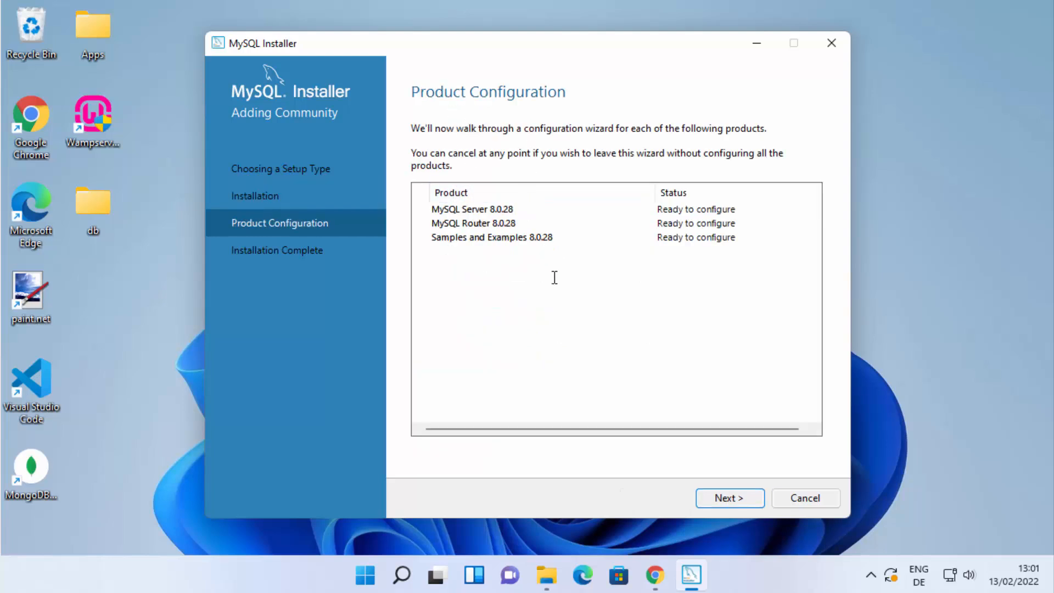
click(728, 498)
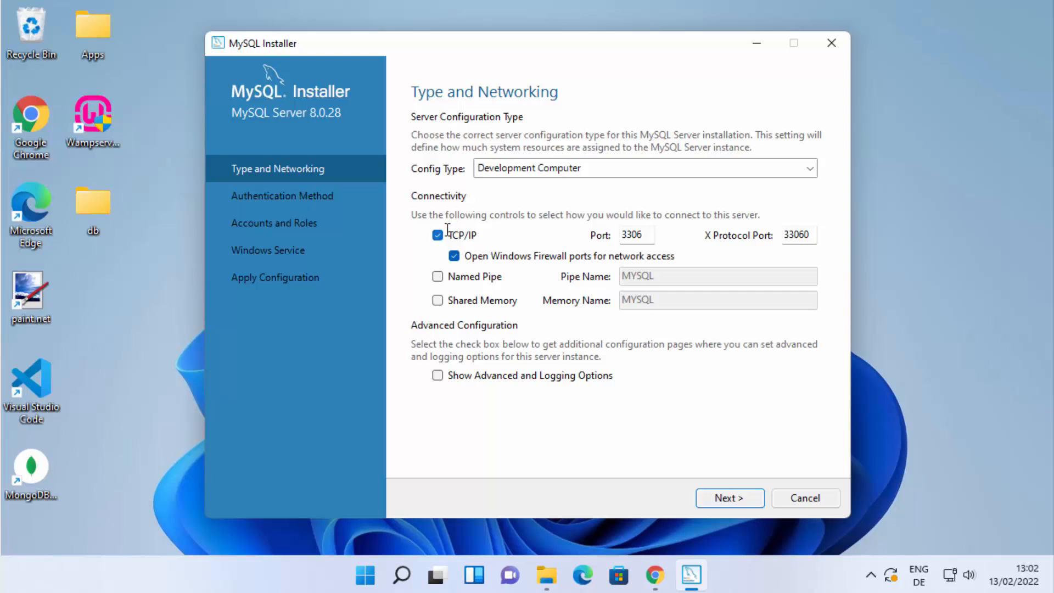
click(500, 171)
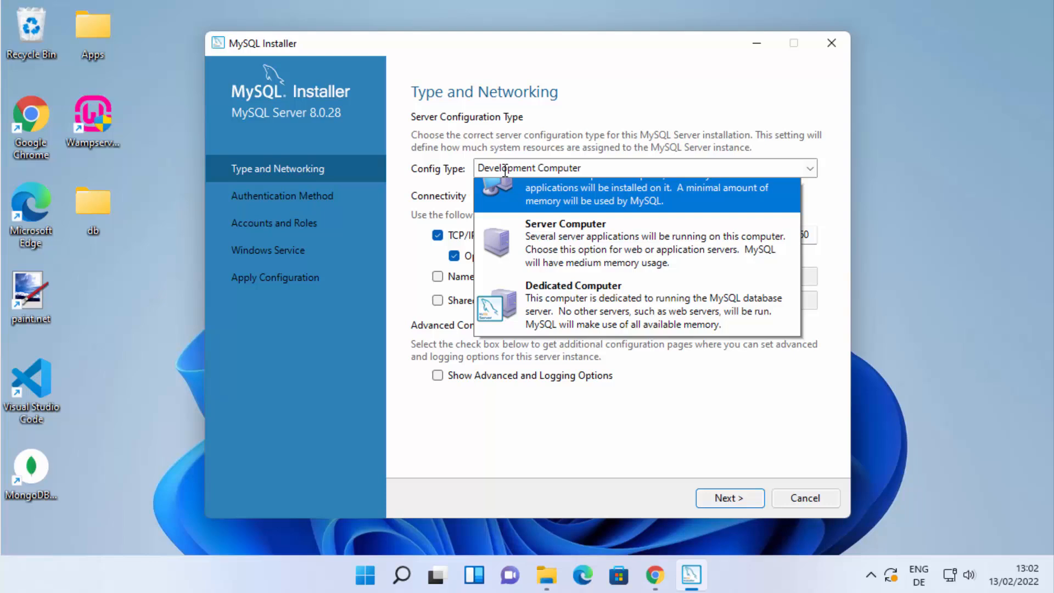
click(542, 203)
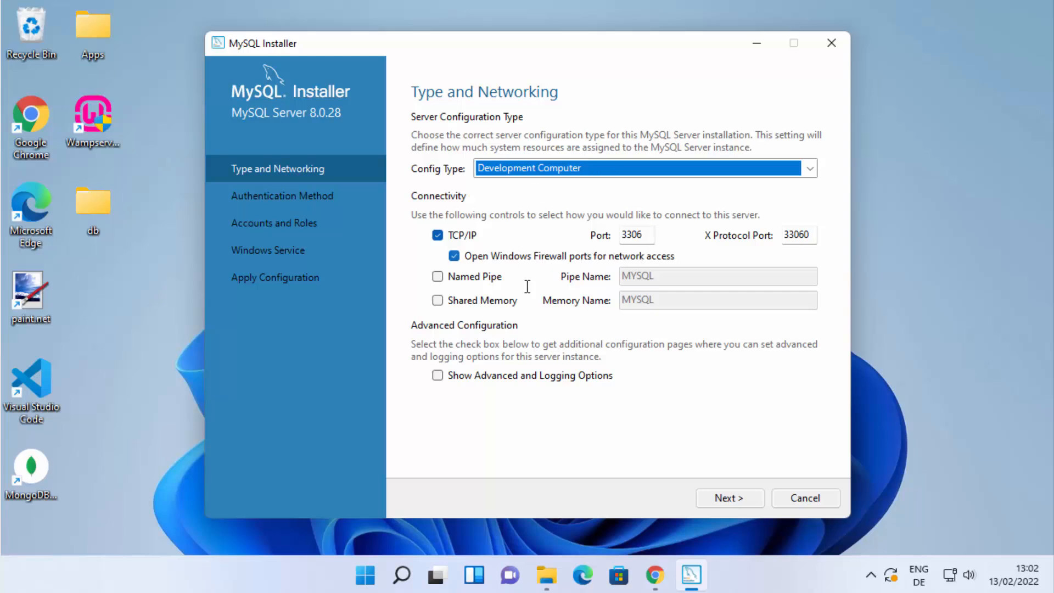
Accept the default connectivity settings and strong password encryption, and enter and repeat the MySQL root account password
click(713, 496)
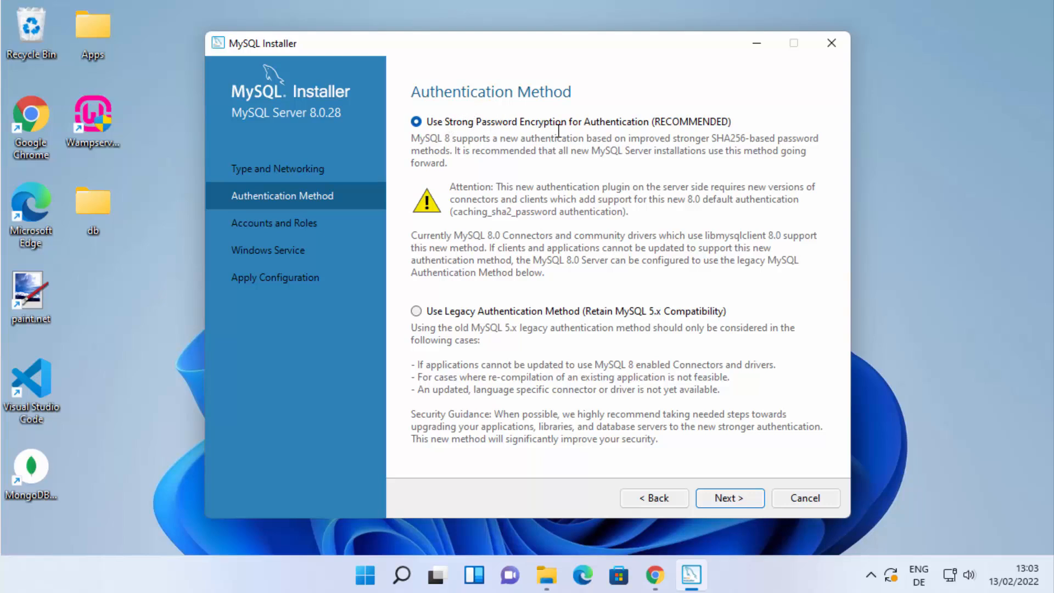
click(724, 498)
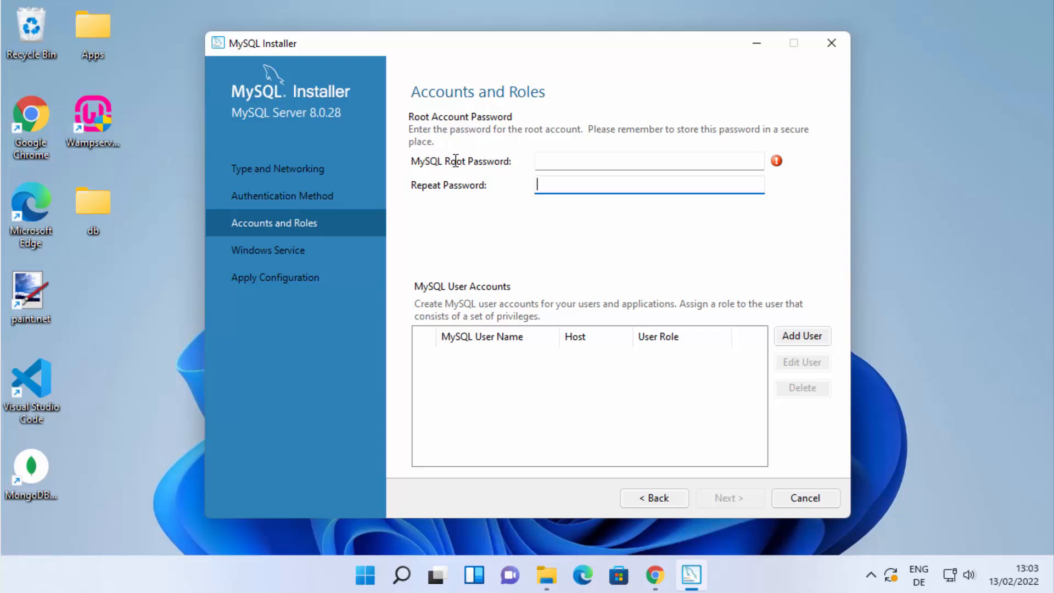
click(559, 165)
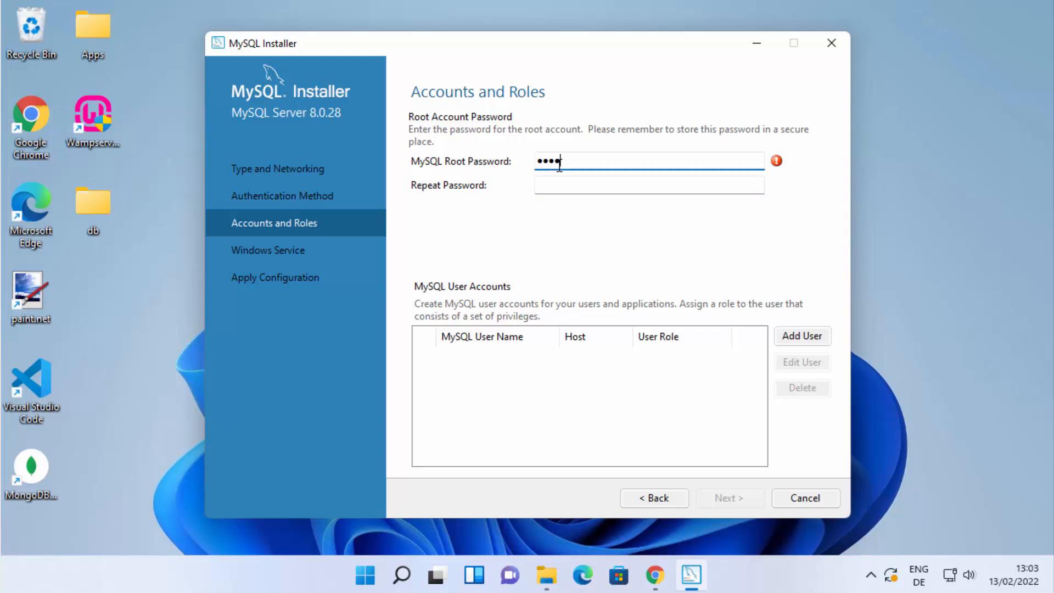
click(559, 181)
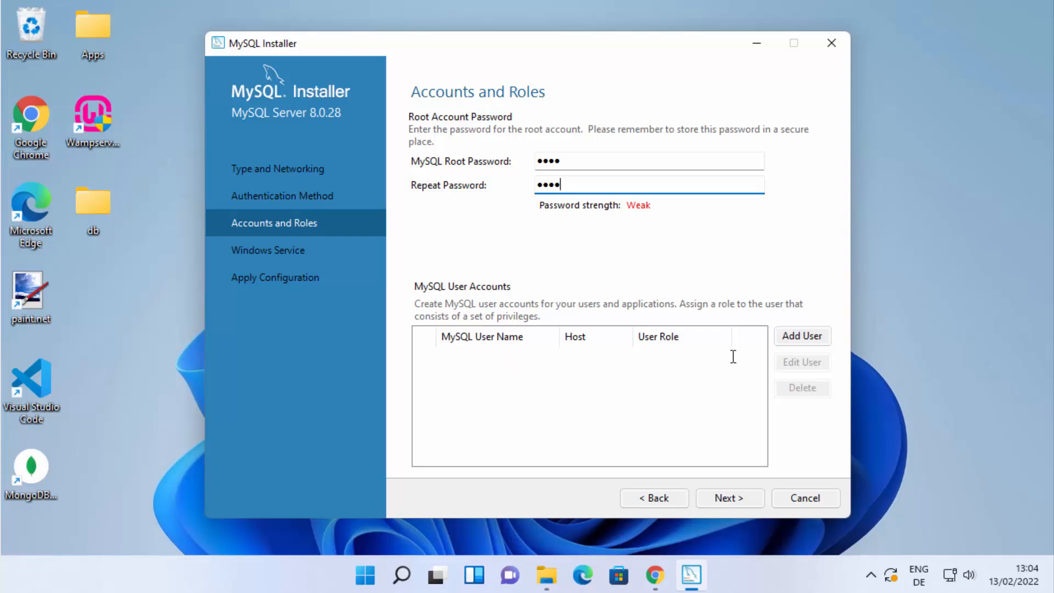
Add the MySQL user codebind for all hosts with the DB Admin role, entering and confirming the account password
click(794, 336)
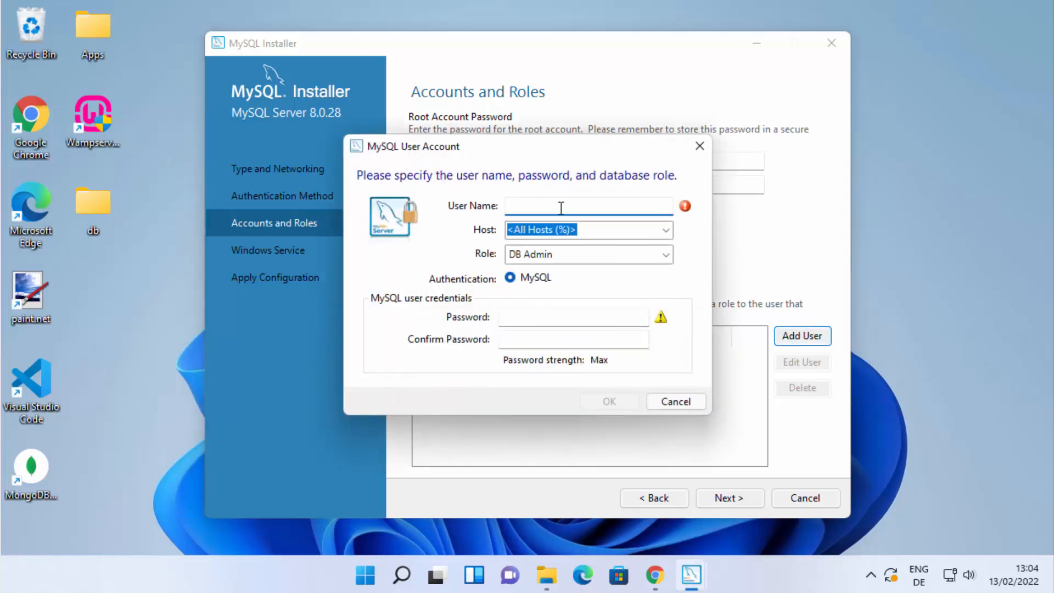
text(codebind)
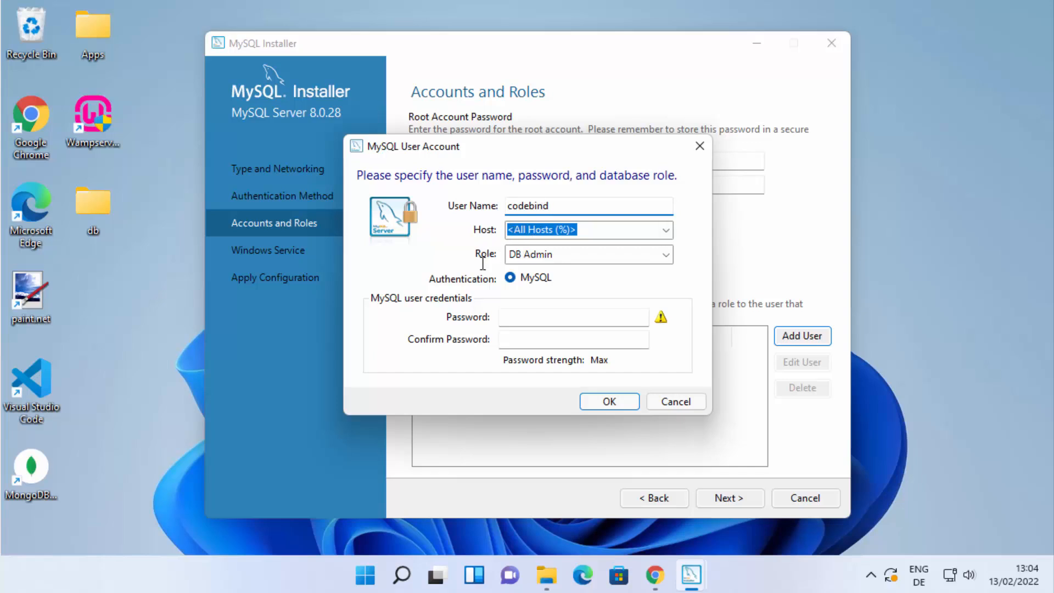
click(525, 256)
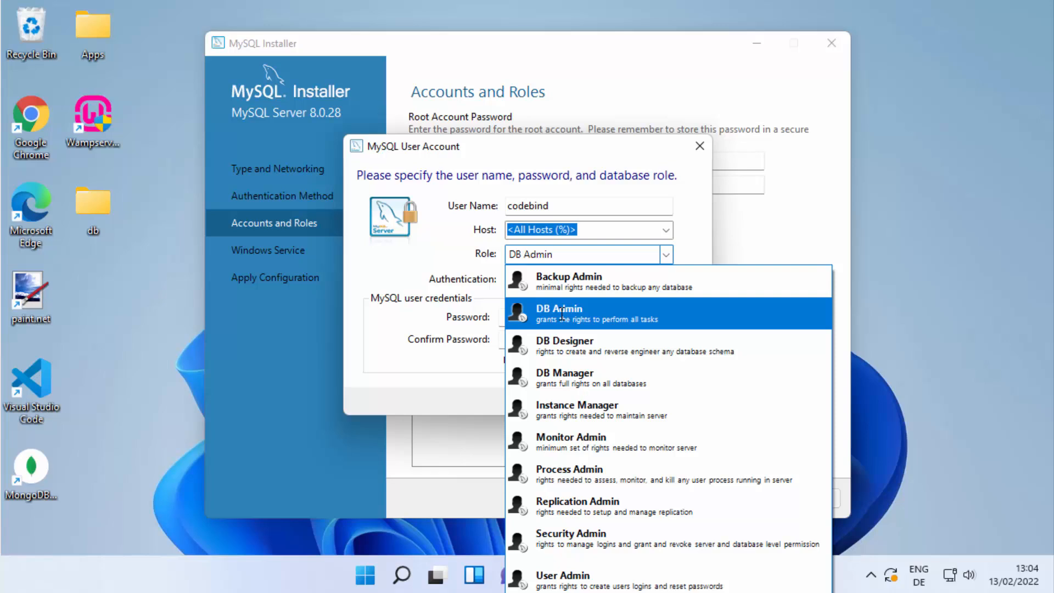
click(525, 308)
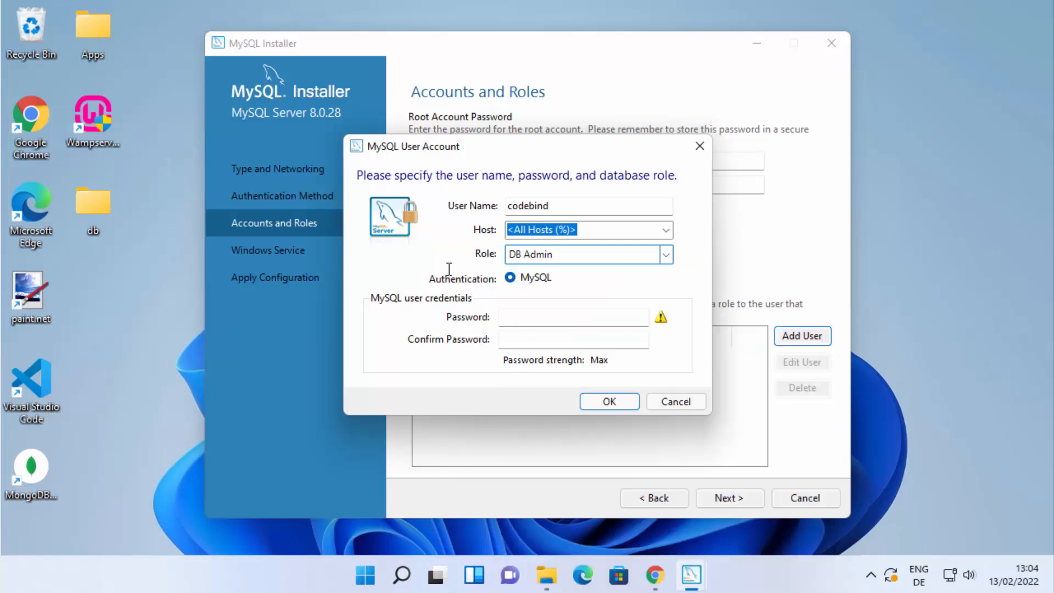
click(533, 320)
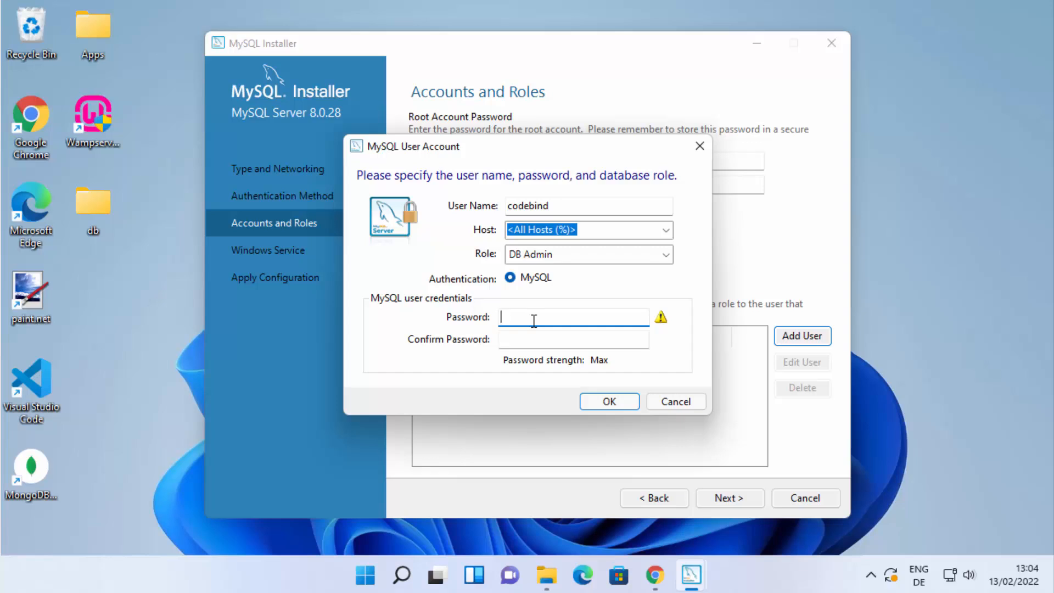
text(•••)
click(537, 337)
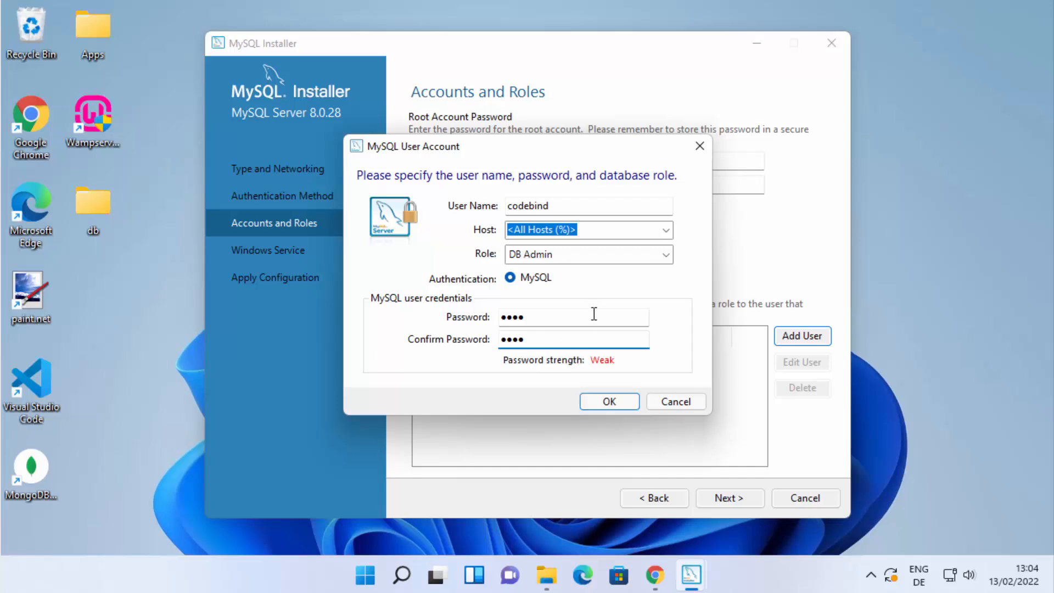
click(606, 400)
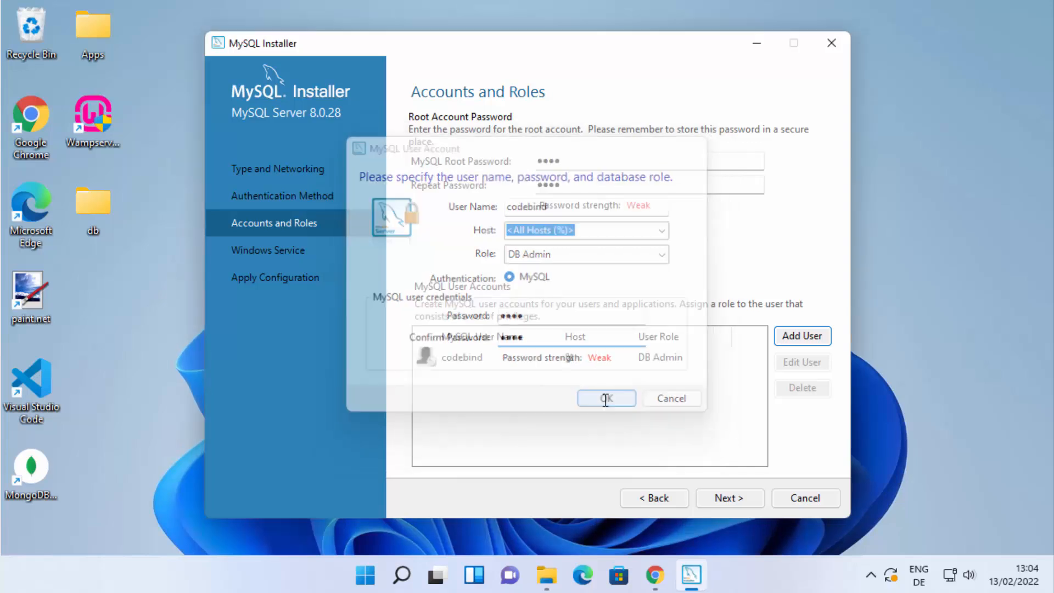
Keep the default Windows service settings for MySQL80, and execute and finish the MySQL Server 8.0.28 configuration
click(729, 499)
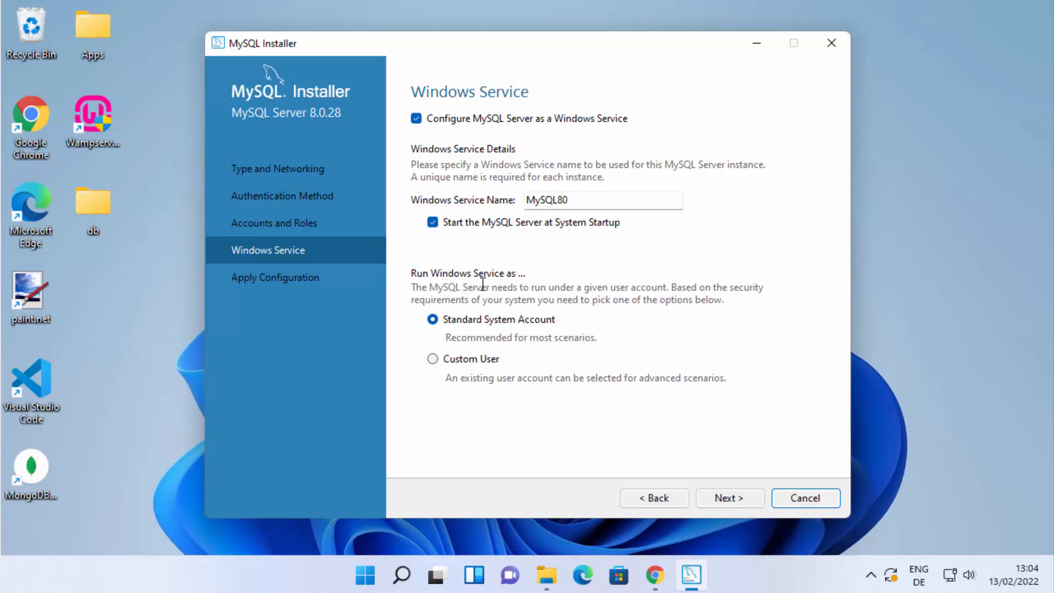
click(728, 496)
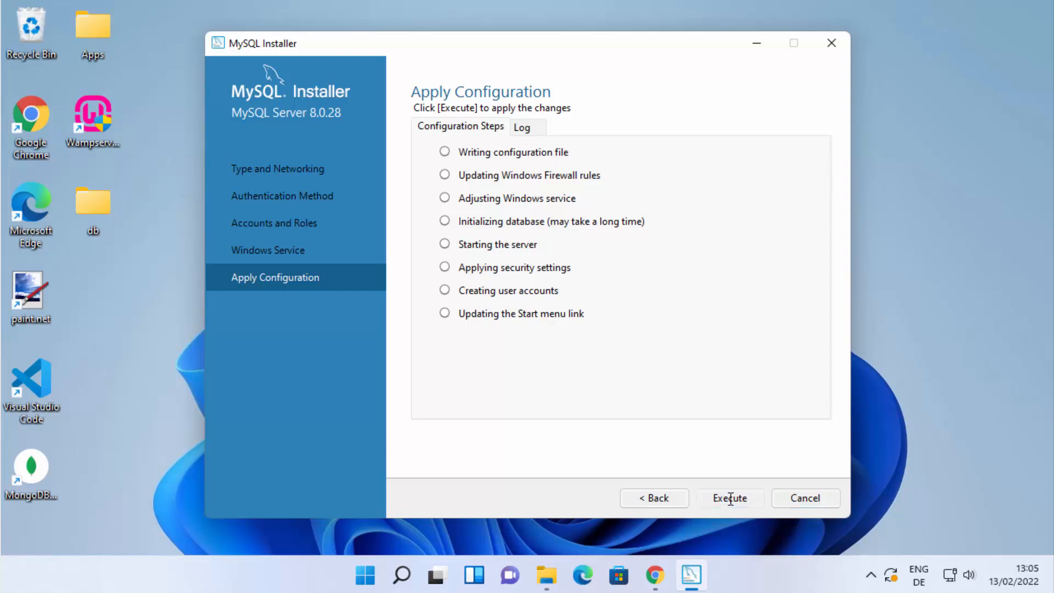
click(729, 497)
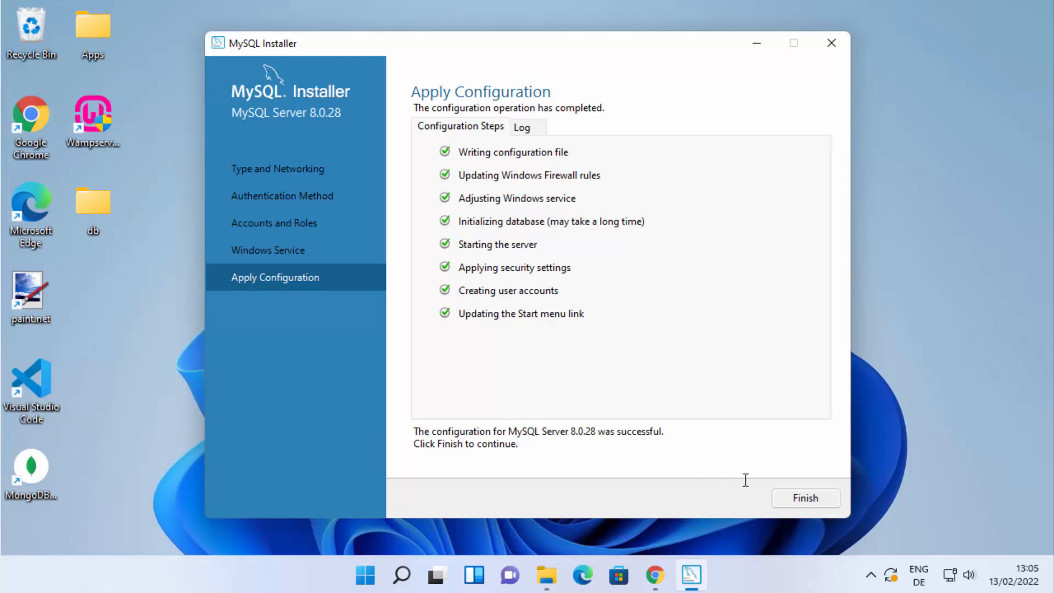
click(800, 499)
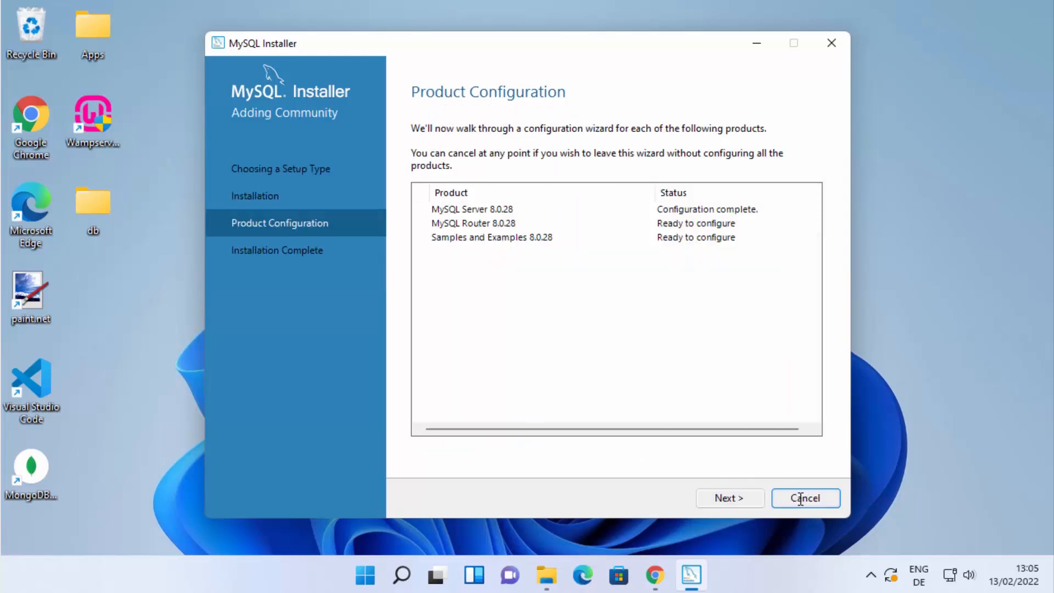
Finish the MySQL Router configuration without bootstrapping it for InnoDB Cluster, and proceed to the Samples and Examples configuration
click(741, 501)
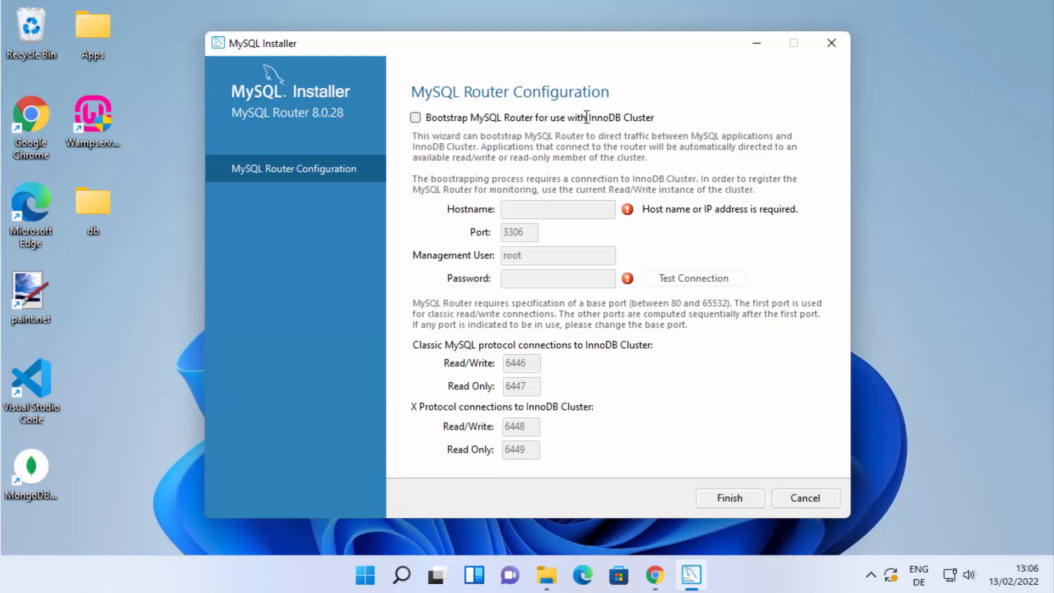
click(731, 500)
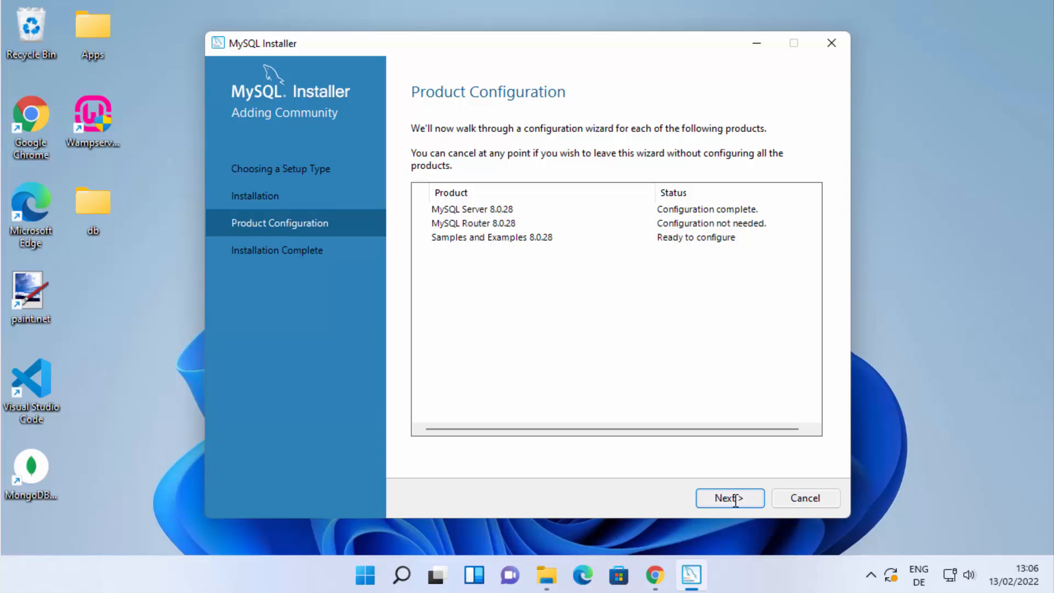
click(736, 500)
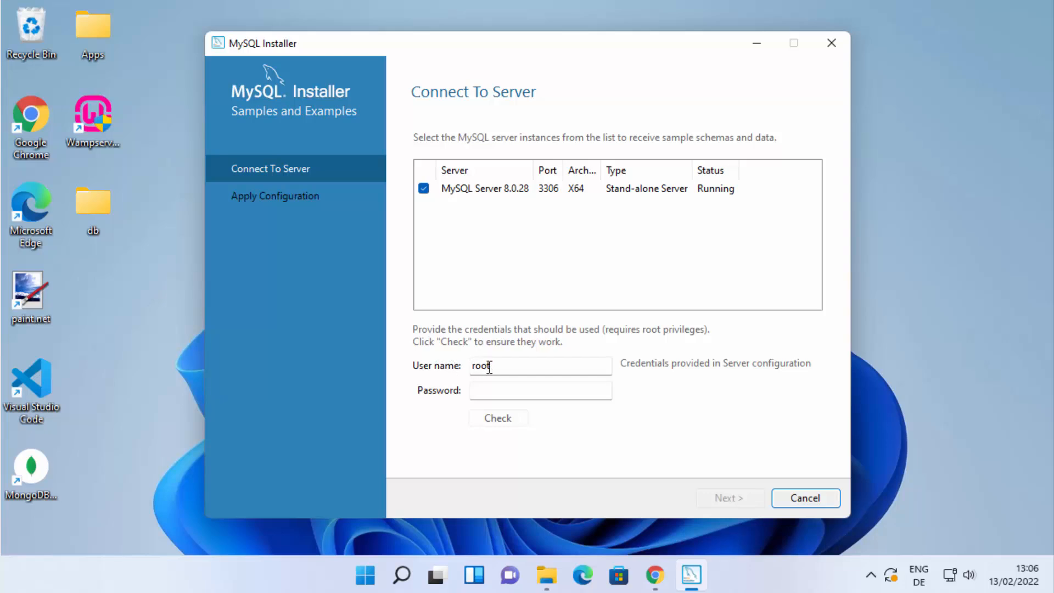
Enter the root account password for MySQL Server 8.0.28 and check the connection
click(502, 394)
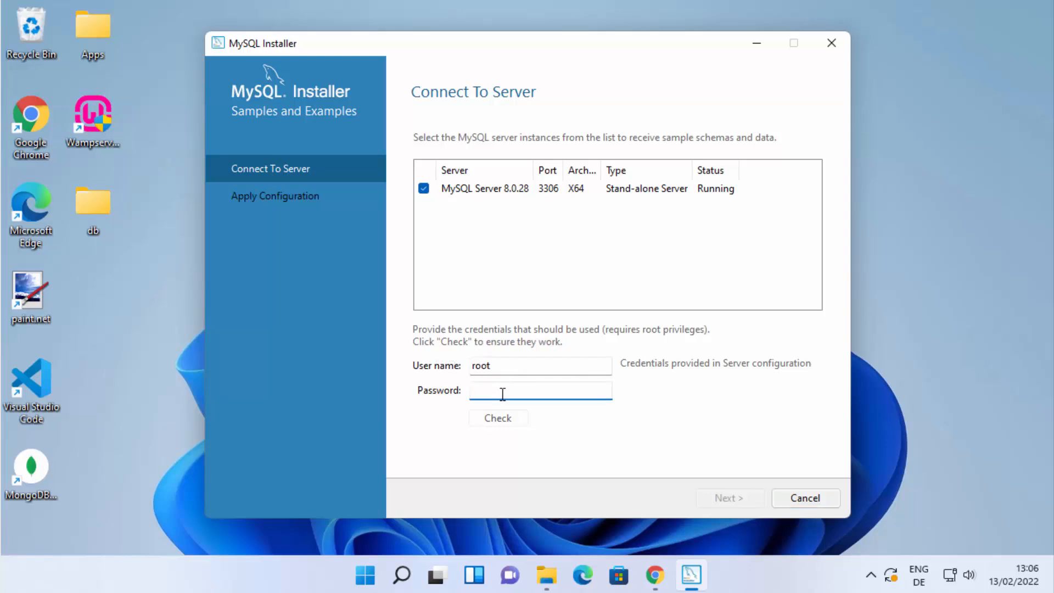
text(***)
click(495, 418)
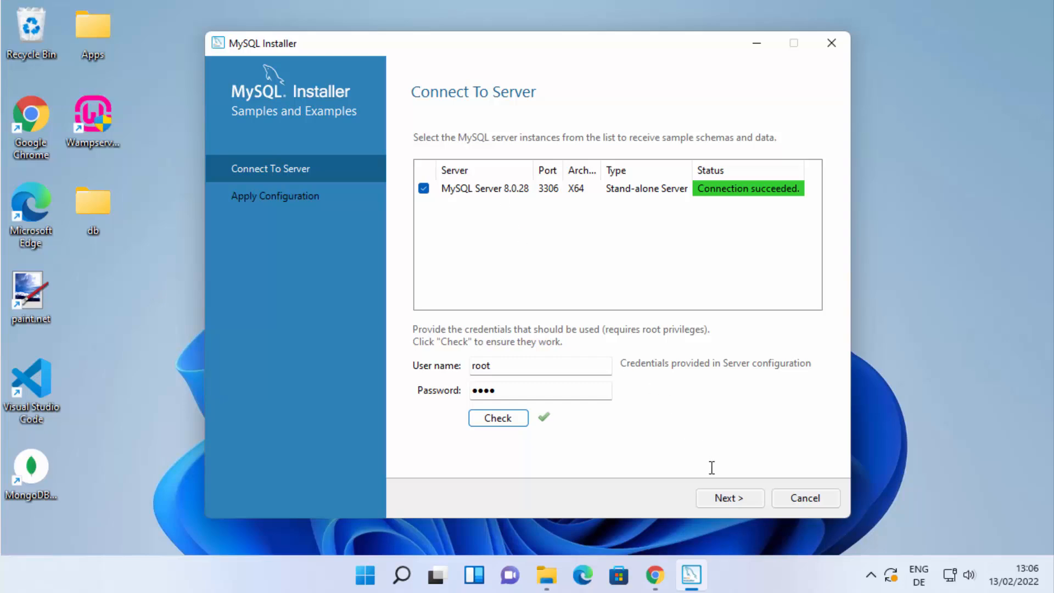
double_click(518, 389)
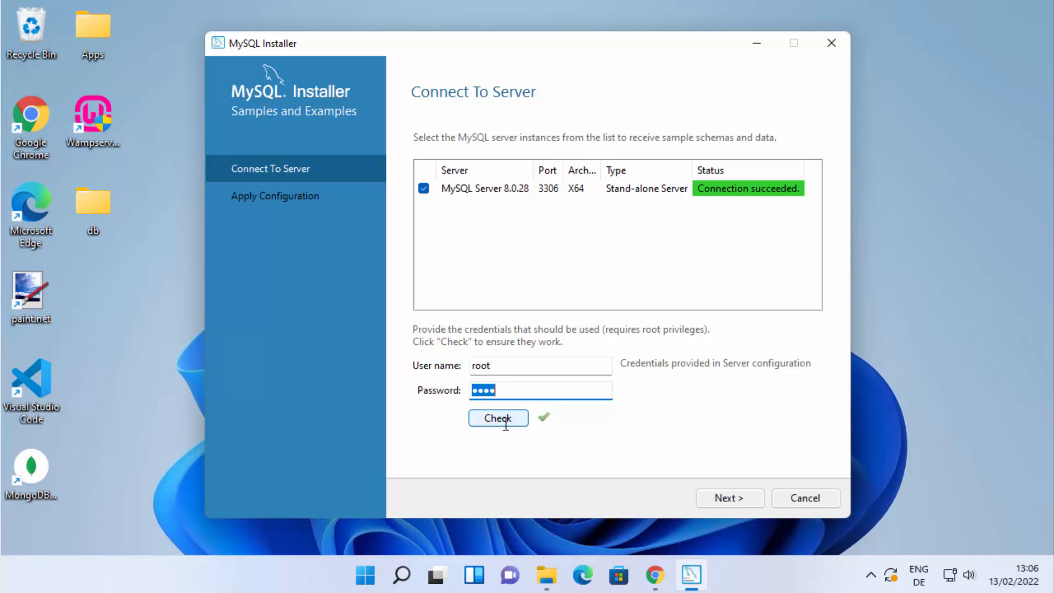
Execute and finish the Samples and Examples 8.0.28 configuration on the connected server
click(730, 498)
click(730, 497)
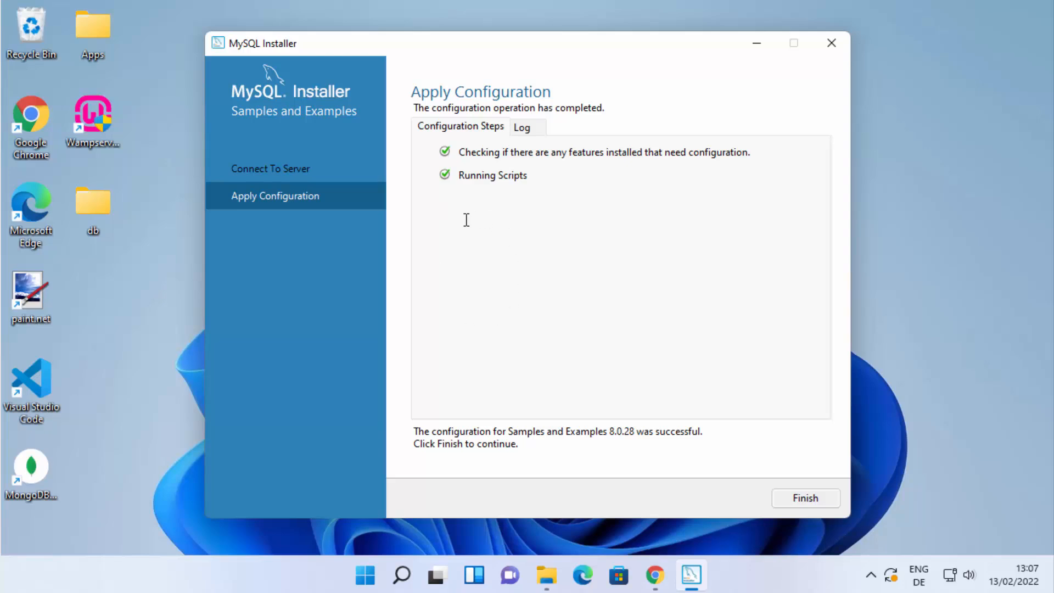
click(827, 499)
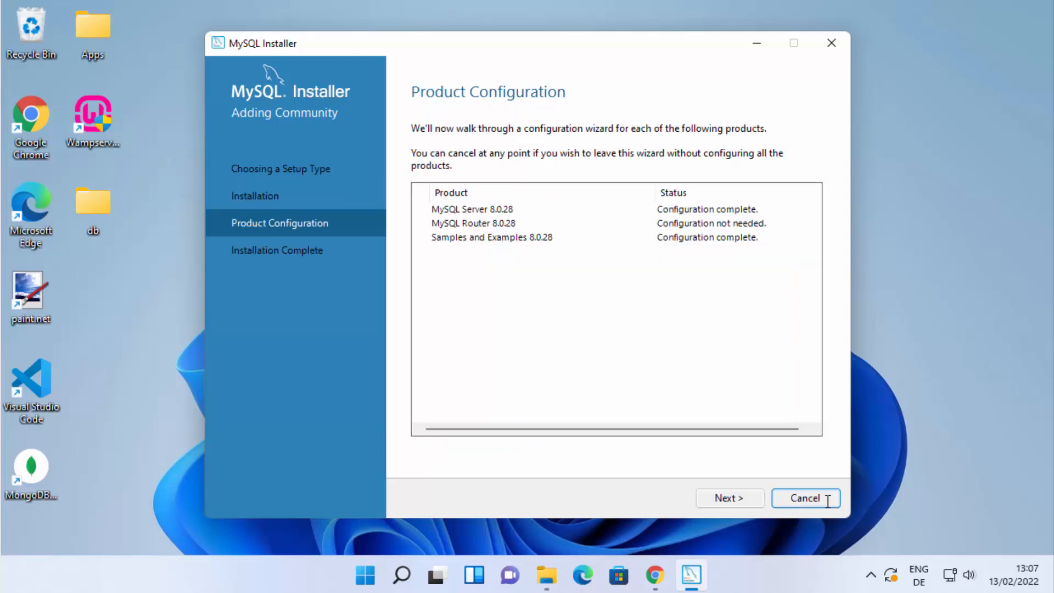
Copy the installation log to the clipboard and complete the setup, with MySQL Workbench and MySQL Shell set to start
click(728, 497)
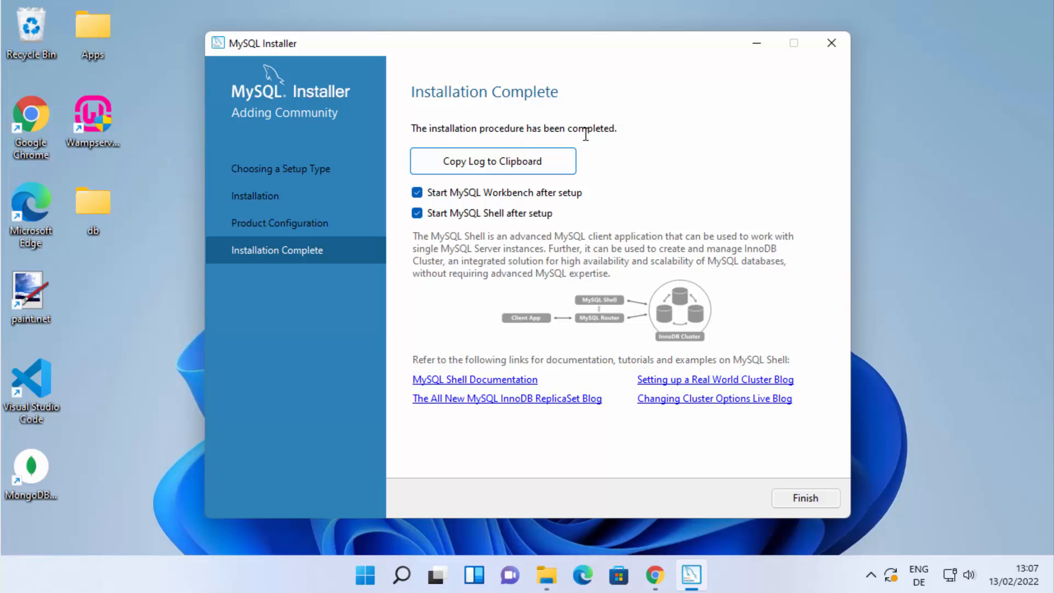
click(482, 165)
click(809, 497)
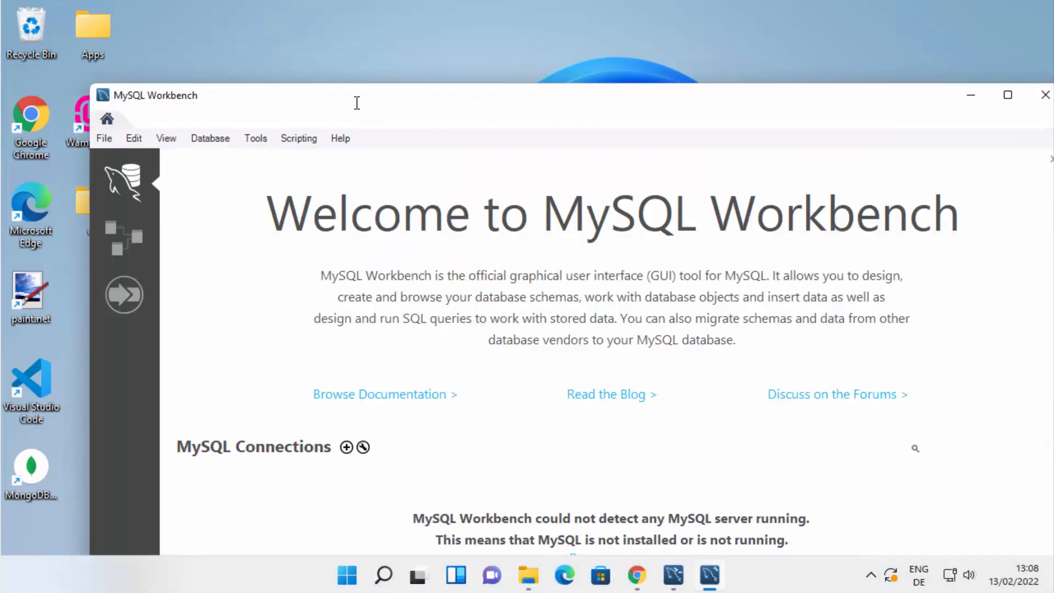
Maximize the MySQL Workbench window and switch to MySQL Shell
double_click(360, 99)
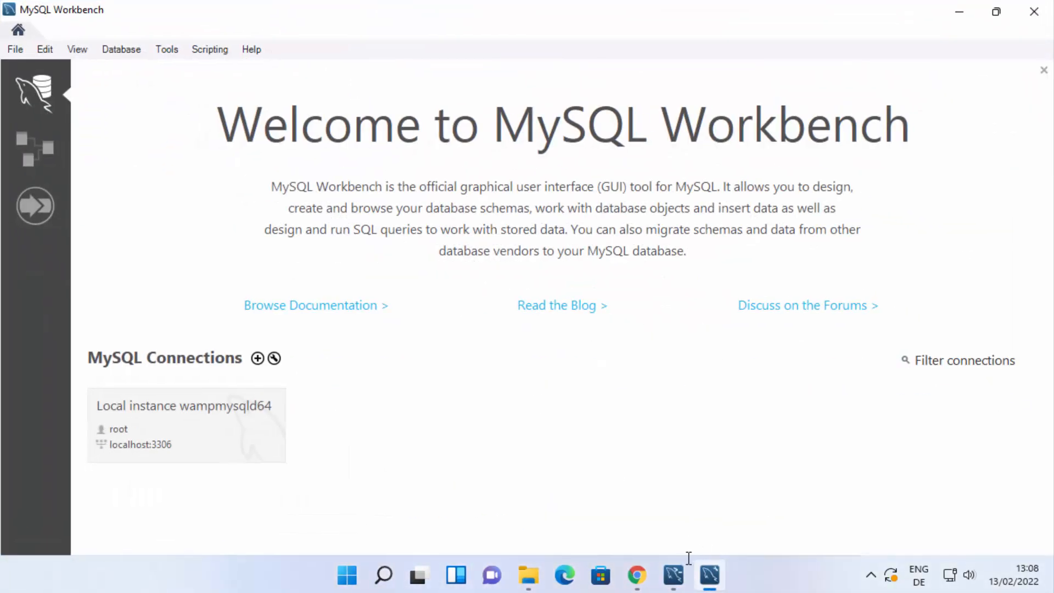
click(673, 575)
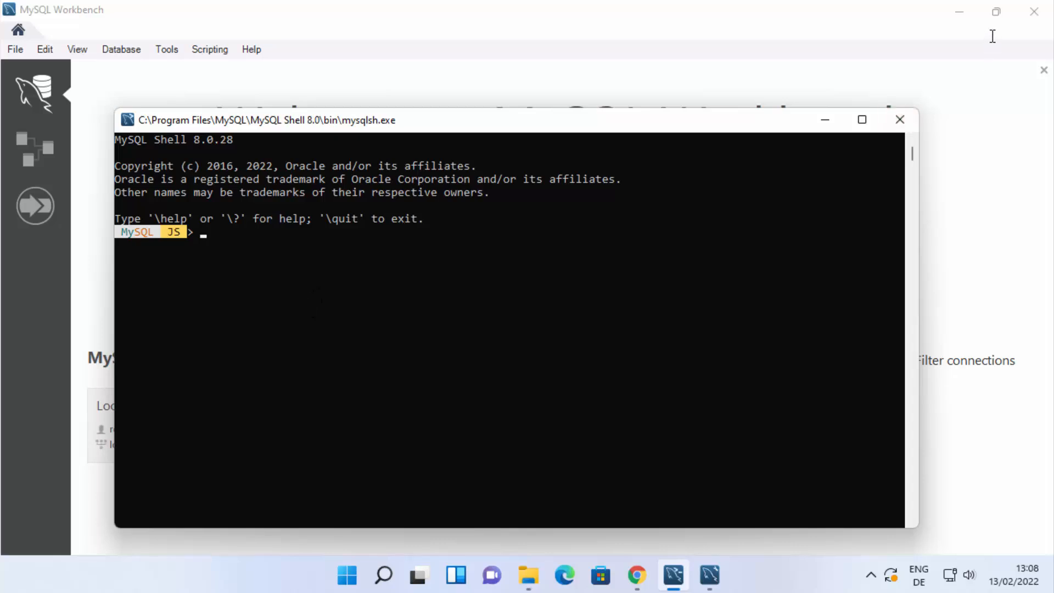
Examine the programs in the MySQL folder of the Windows app list, and return to MySQL Shell
click(348, 574)
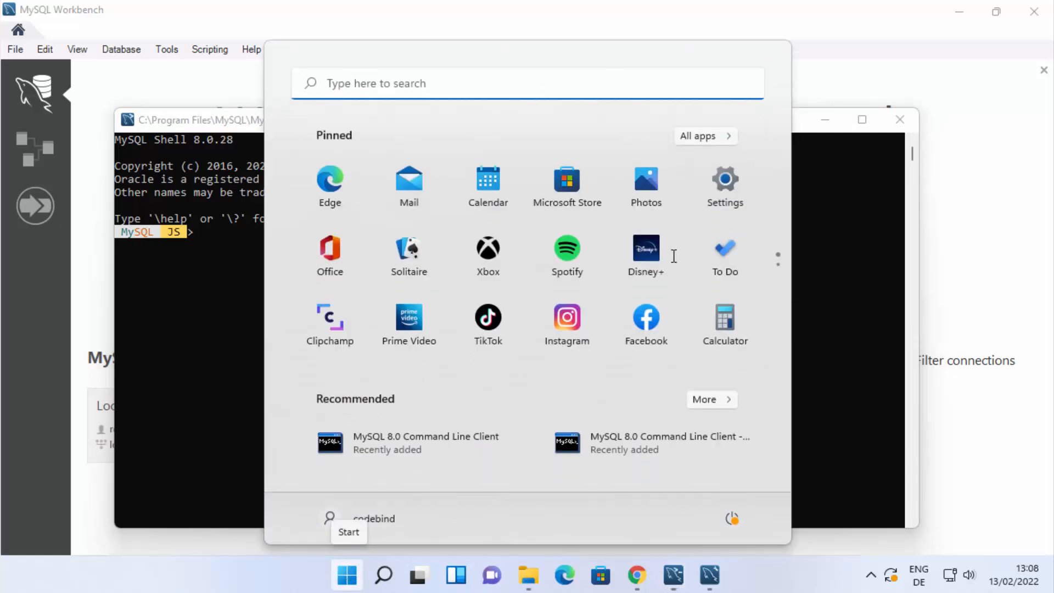
click(701, 136)
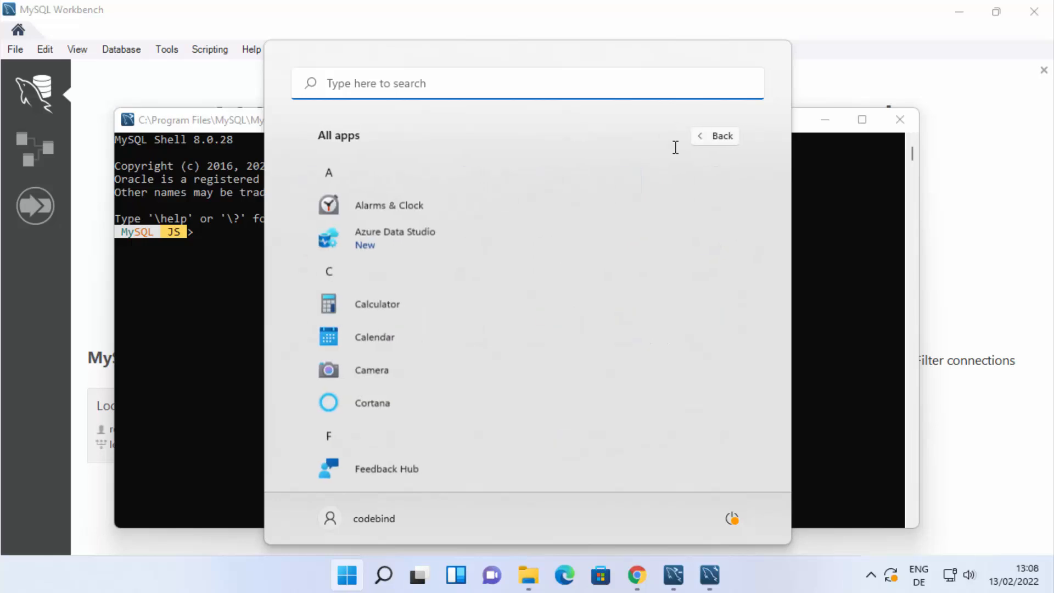
scroll(508, 220, down, 8)
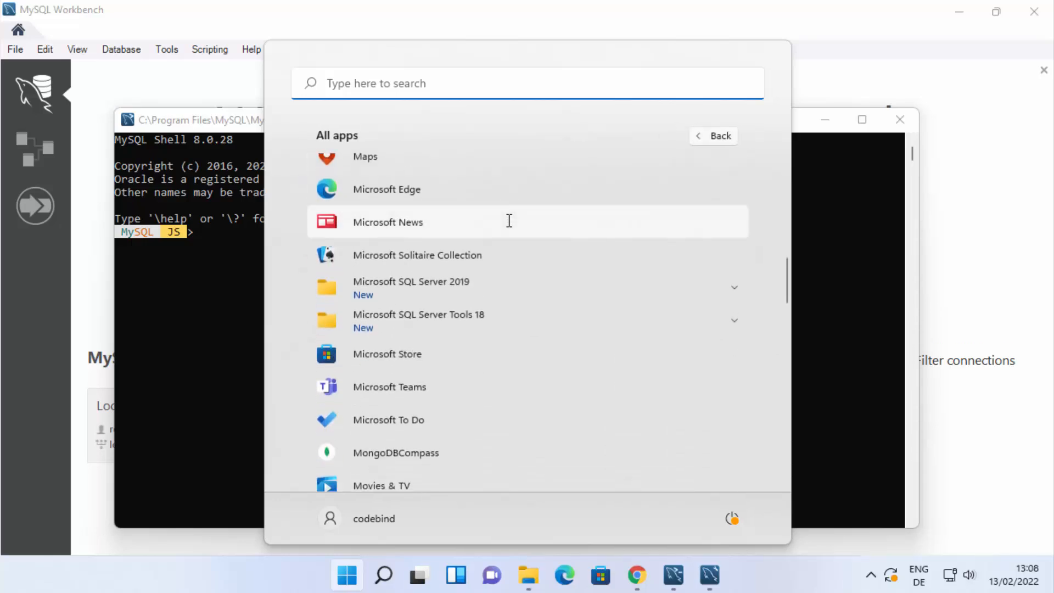
scroll(508, 225, down, 3)
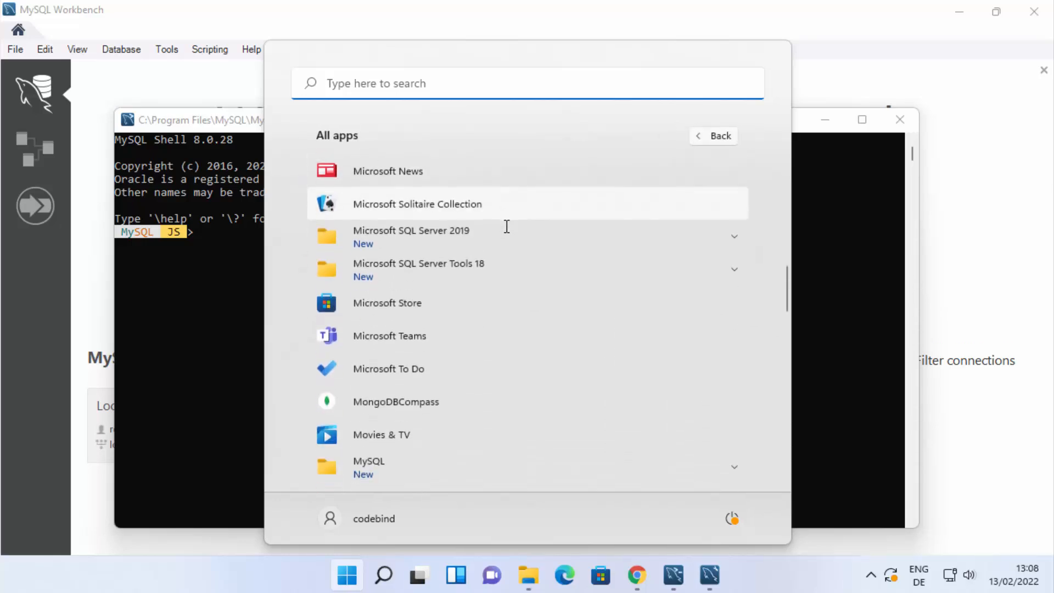
click(402, 364)
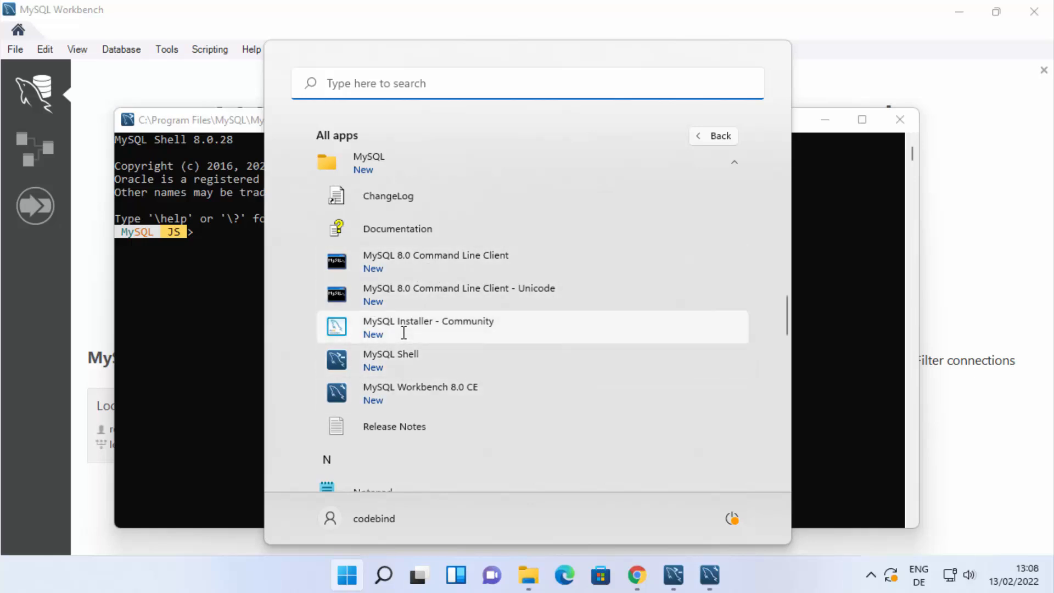
click(230, 312)
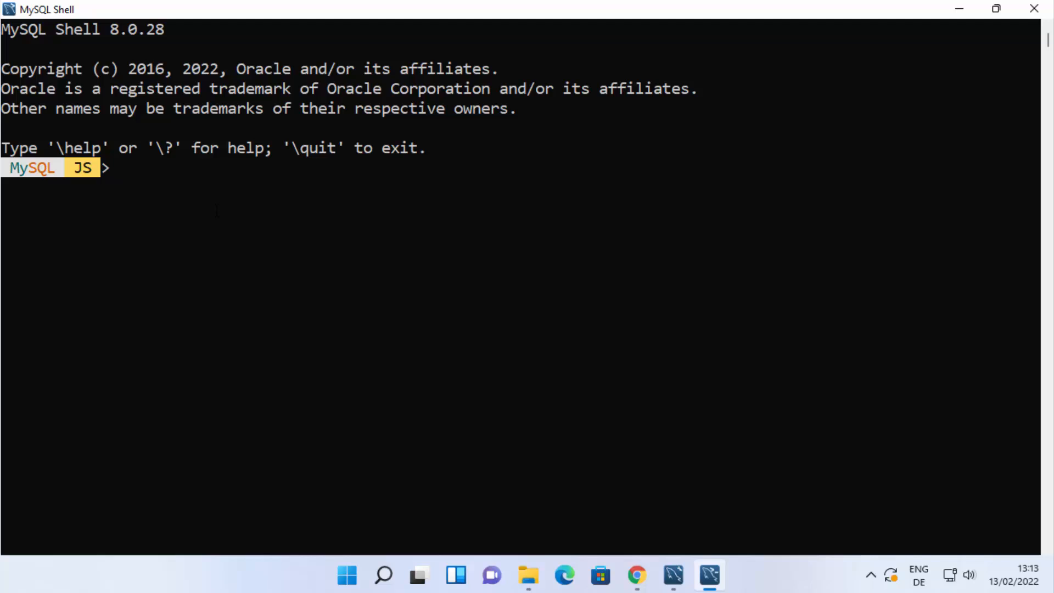
Run \help in MySQL Shell and review the shell commands and global objects it describes
text(\help)
key(Return)
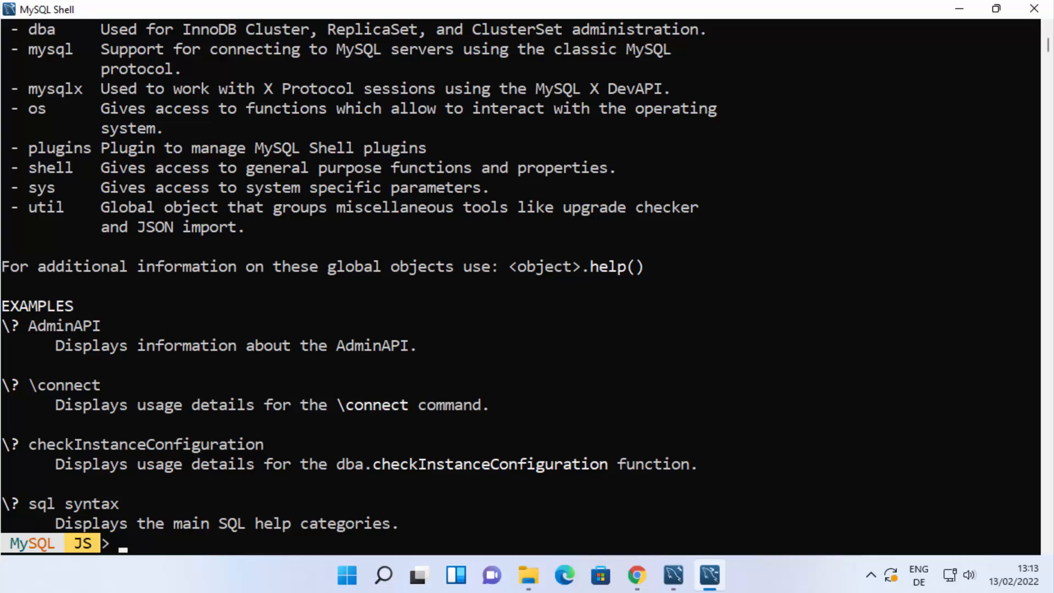
scroll(521, 286, up, 15)
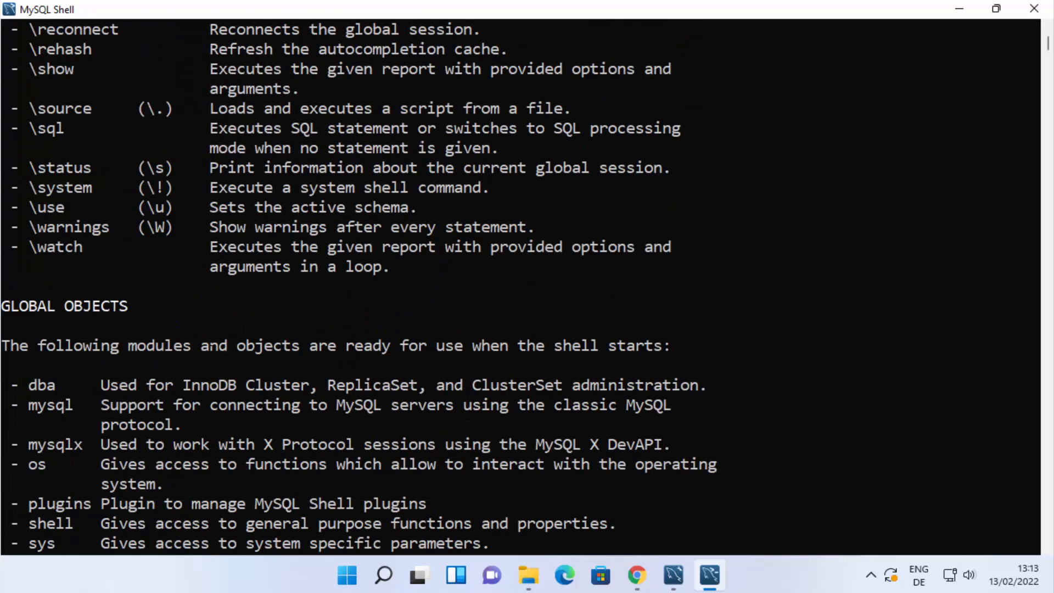
Review the shell commands in the help listing, including \connect, \disconnect, \exit, \py and \show
scroll(215, 267, down, 2)
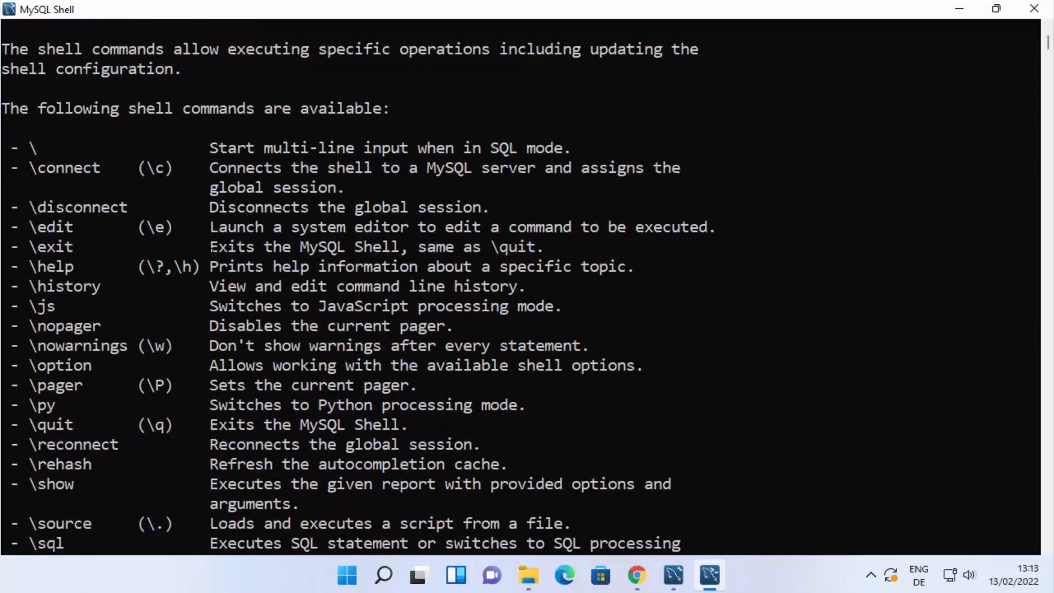
drag(30, 167, 91, 168)
drag(31, 207, 64, 210)
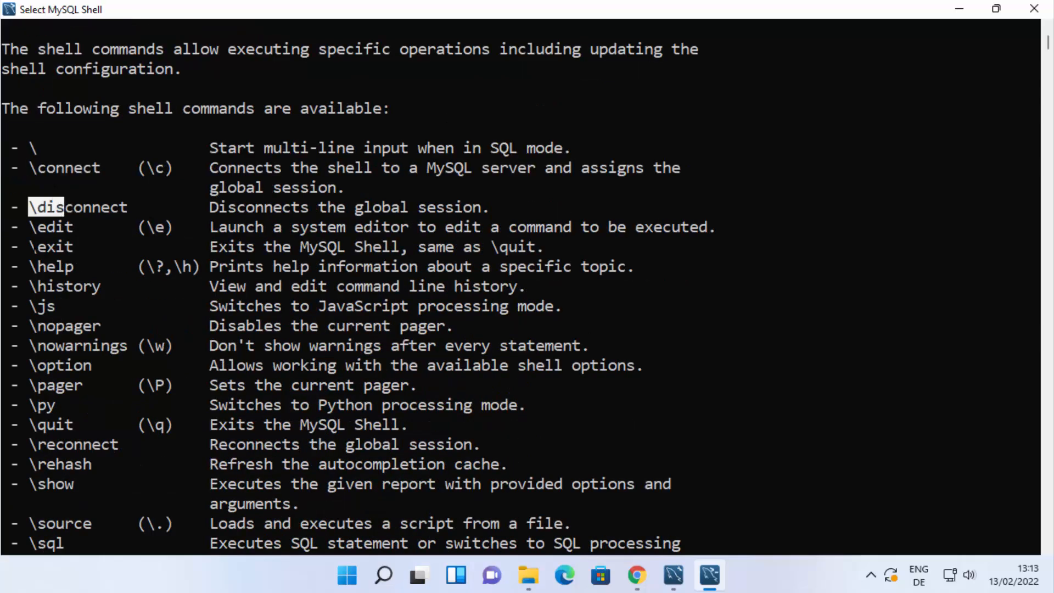
drag(20, 247, 72, 245)
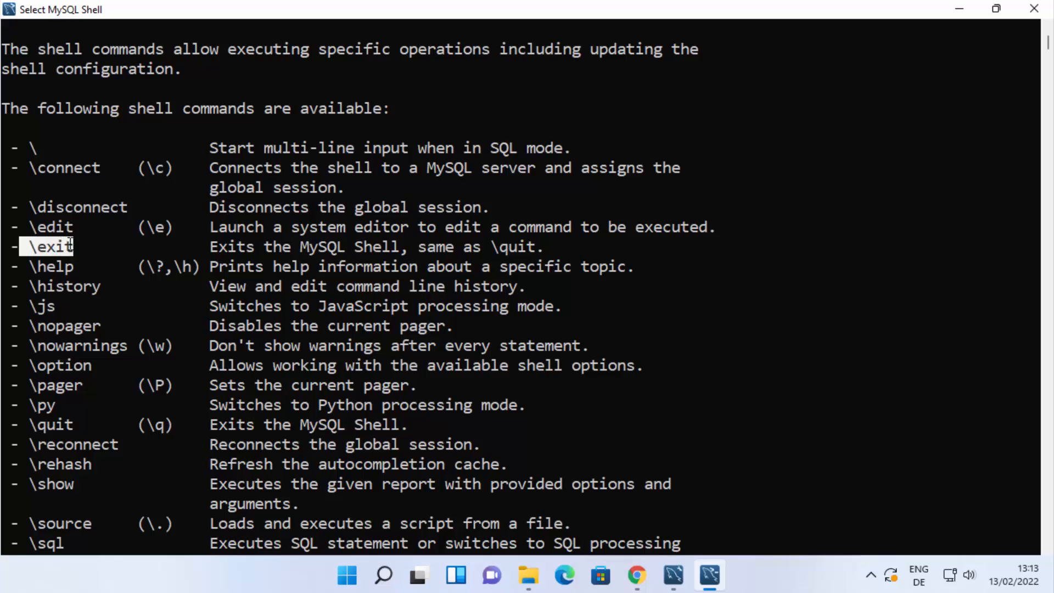
scroll(522, 286, down, 1)
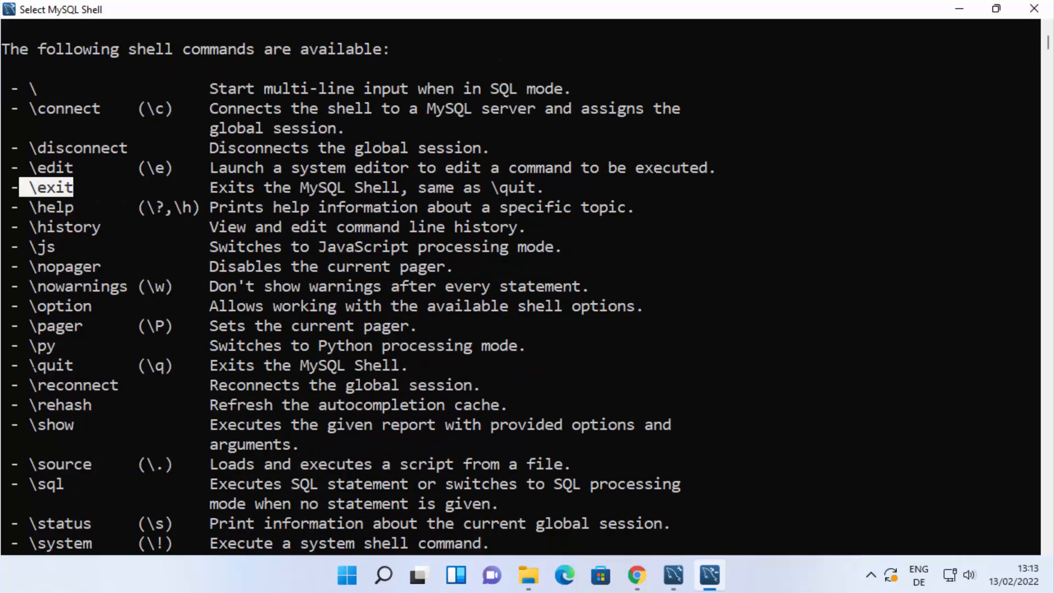
drag(28, 365, 43, 345)
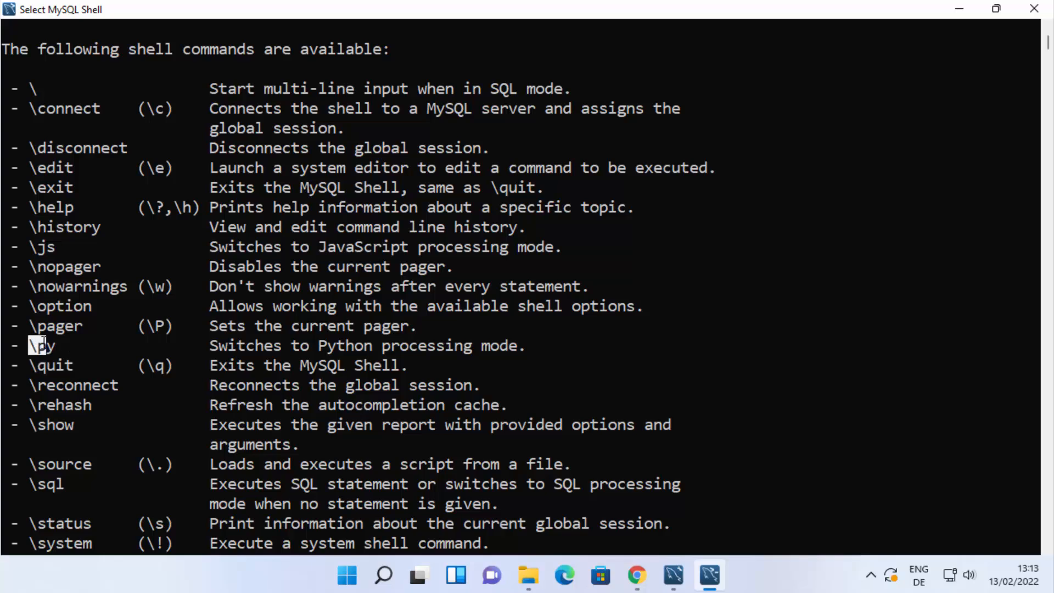
drag(29, 424, 75, 425)
scroll(75, 424, down, 3)
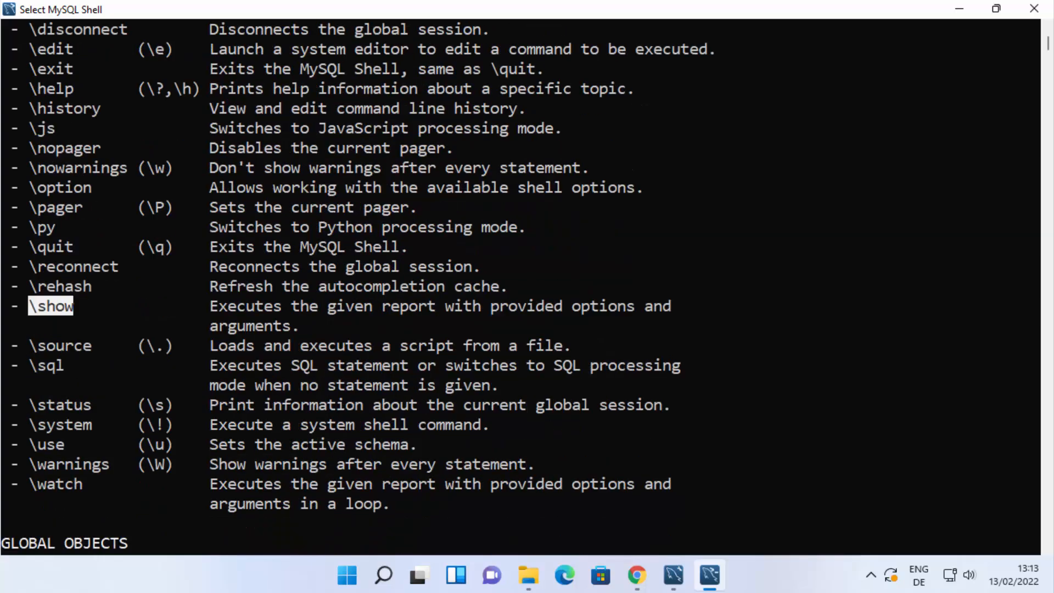
scroll(521, 285, down, 1)
scroll(521, 285, down, 10)
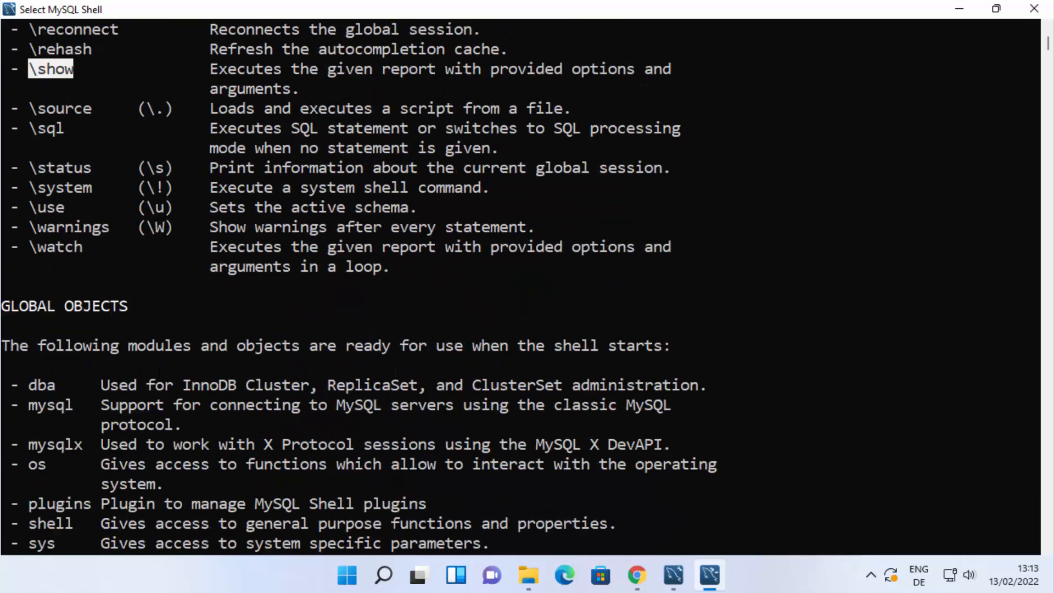
Run \connect without arguments in MySQL Shell and examine the command's syntax and URI parameter
text(\)
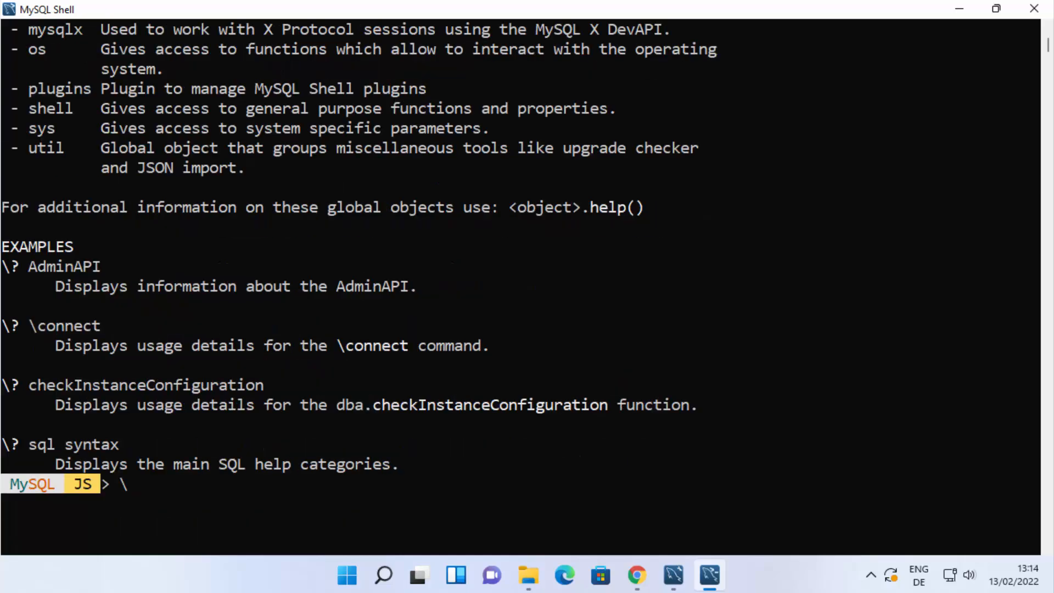
text(connect)
key(Return)
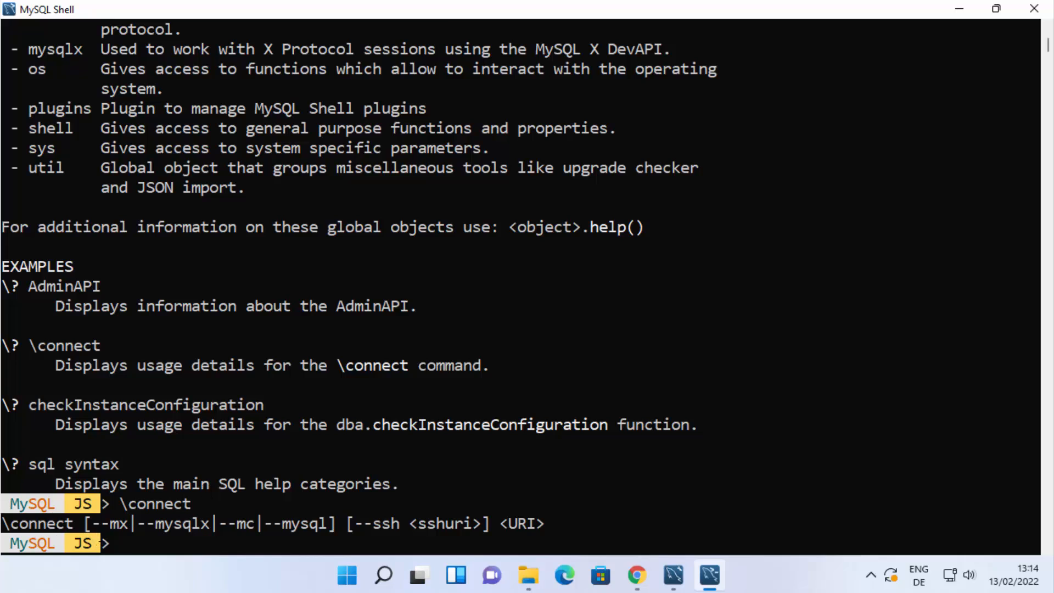
click(621, 384)
drag(82, 523, 539, 523)
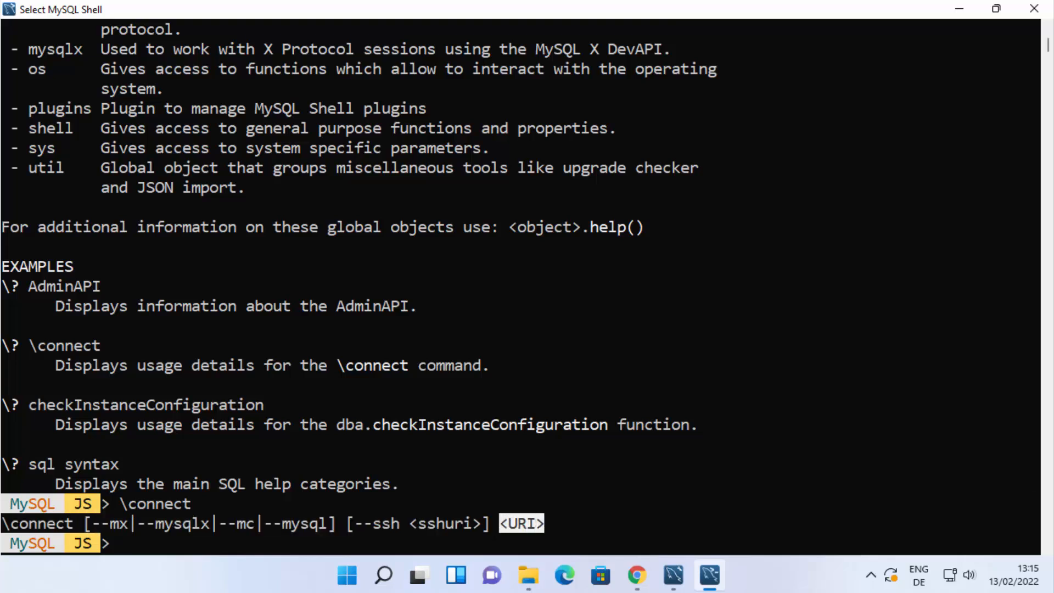
click(495, 537)
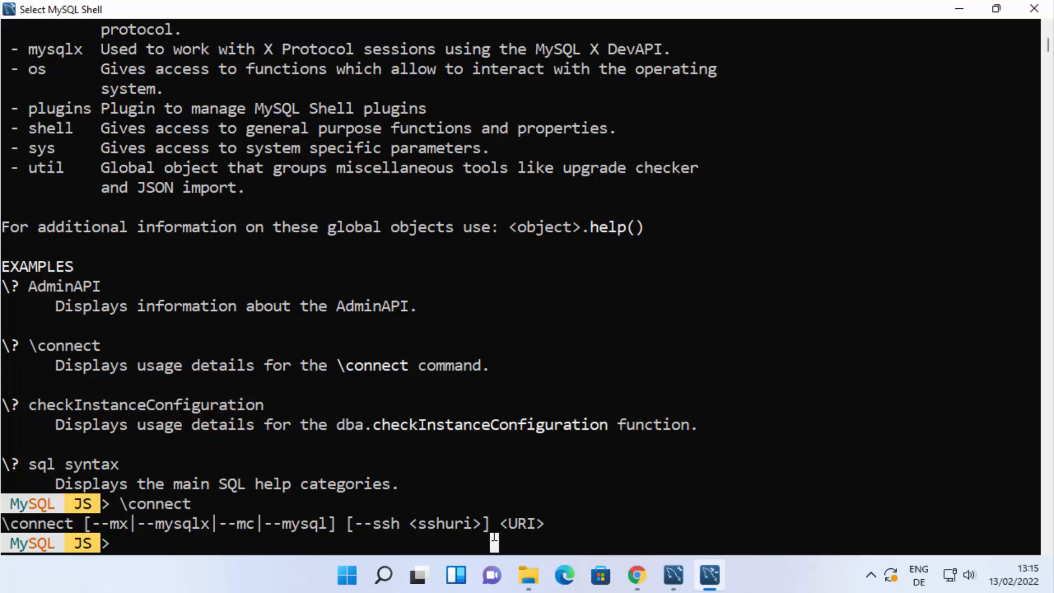
Connect the shell to root@localhost:3306 with \connect, entering the root password and answering Y to save it
key(Up)
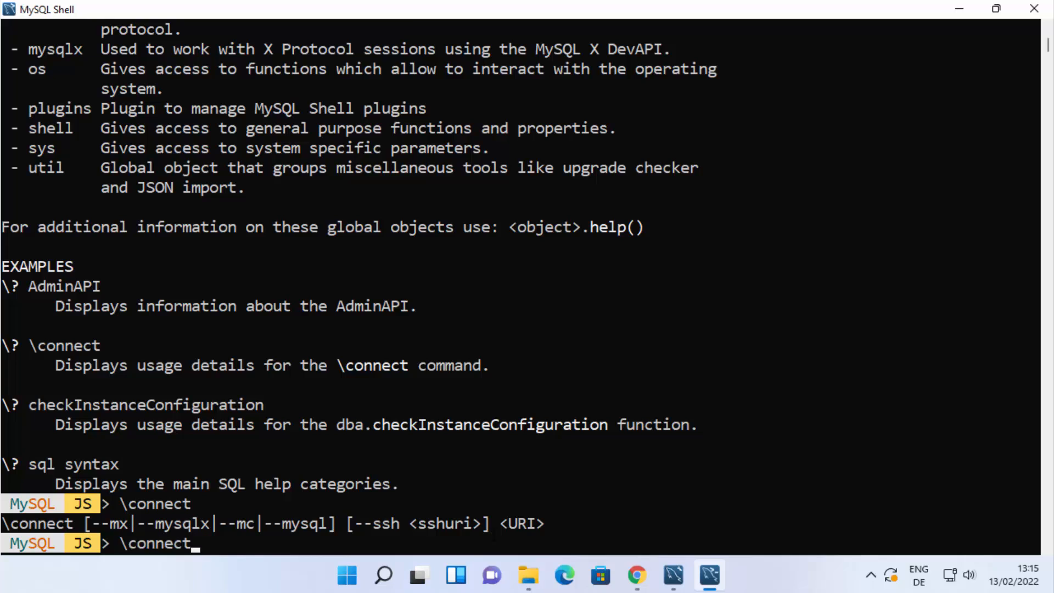
text(root@local)
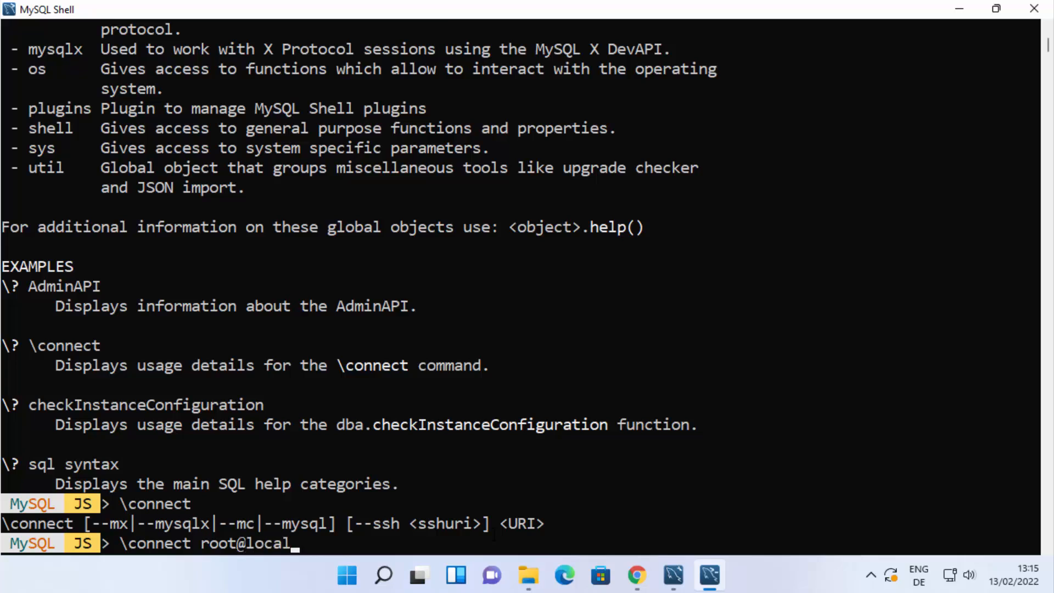
text(host:3306)
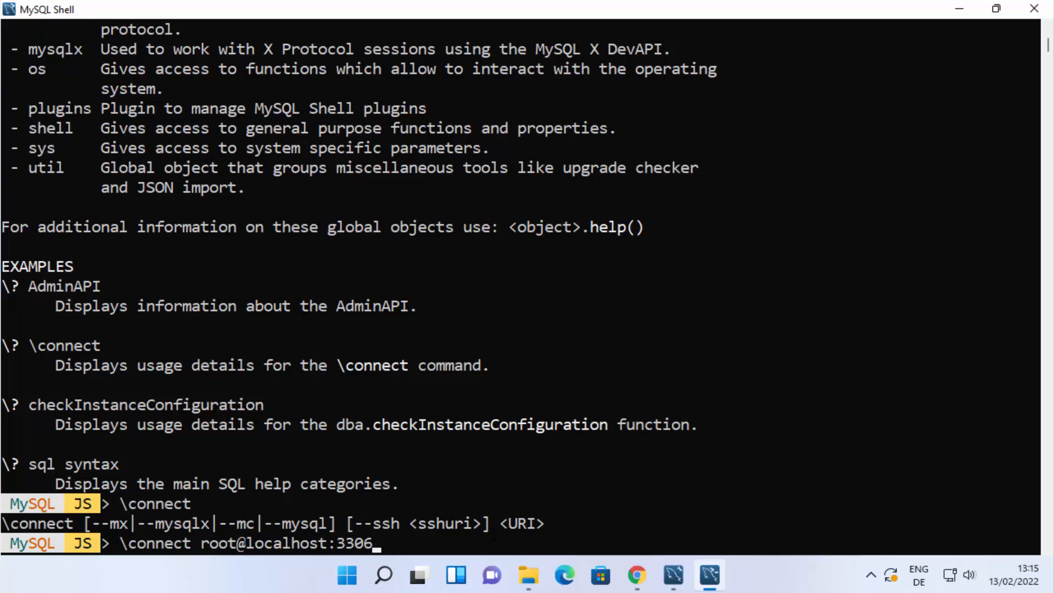
key(Return)
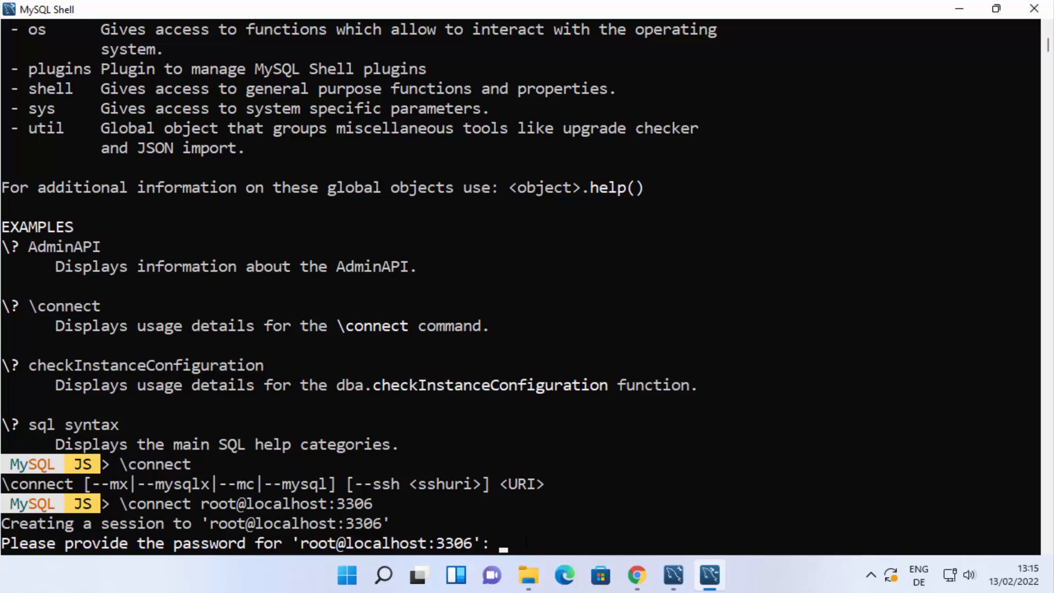
text(****)
key(Return)
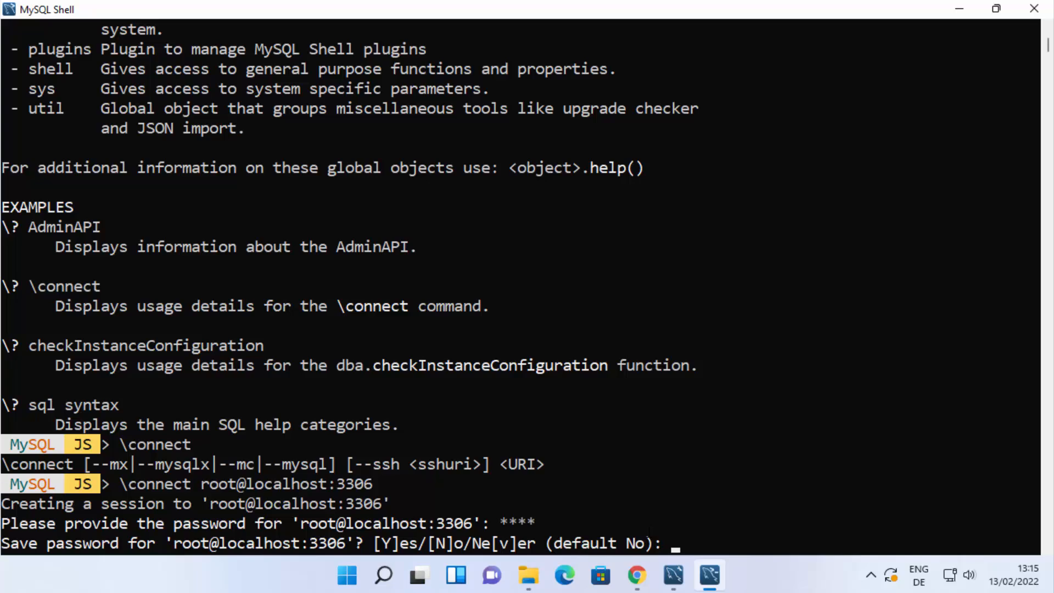
text(Y)
key(Return)
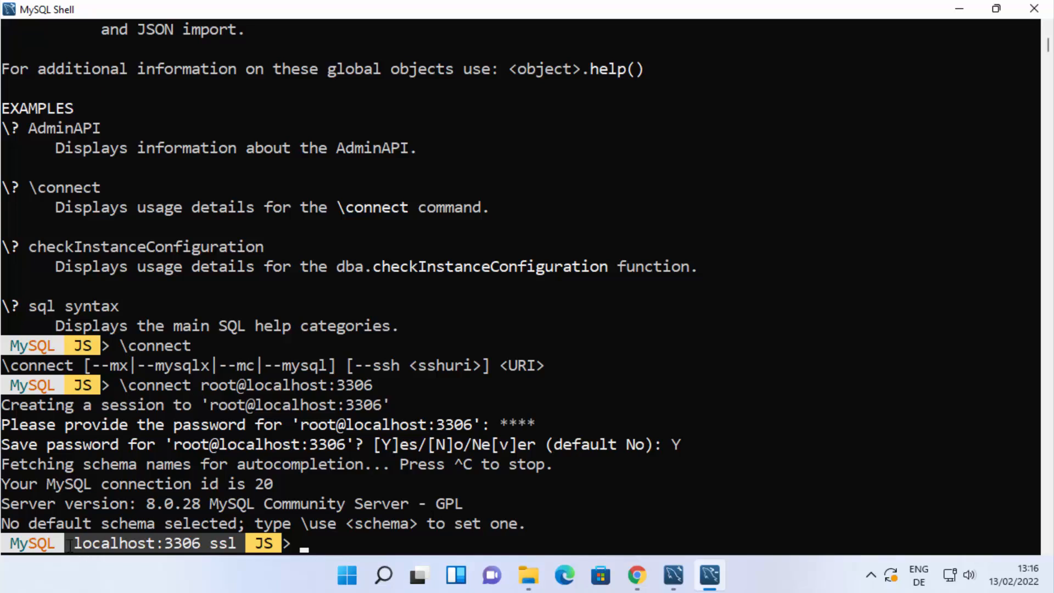
Check the connection shown in the shell prompt, and run \show to list the available reports
drag(73, 543, 207, 541)
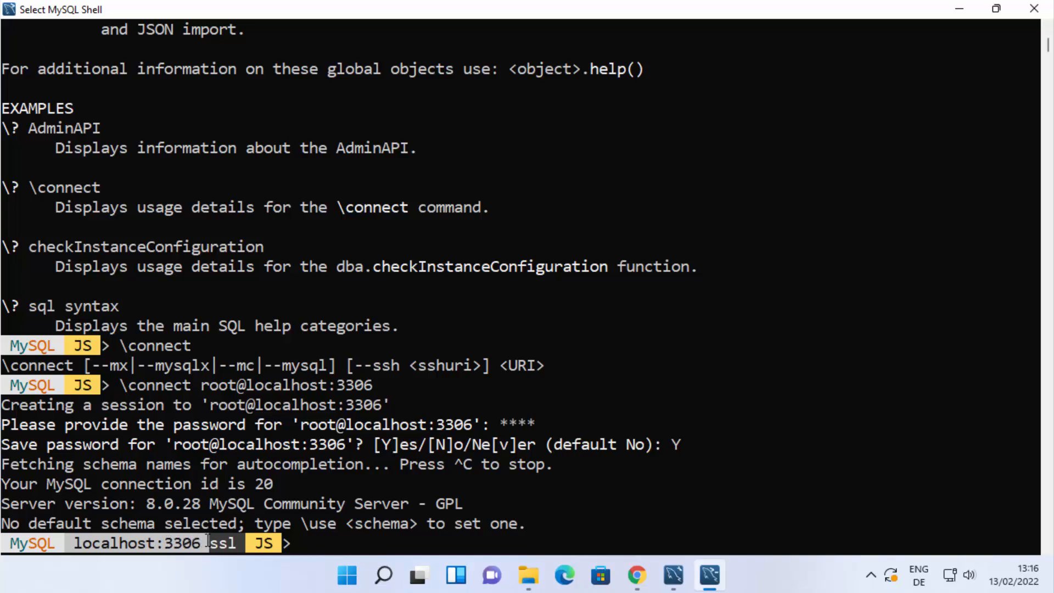
double_click(321, 523)
text(\)
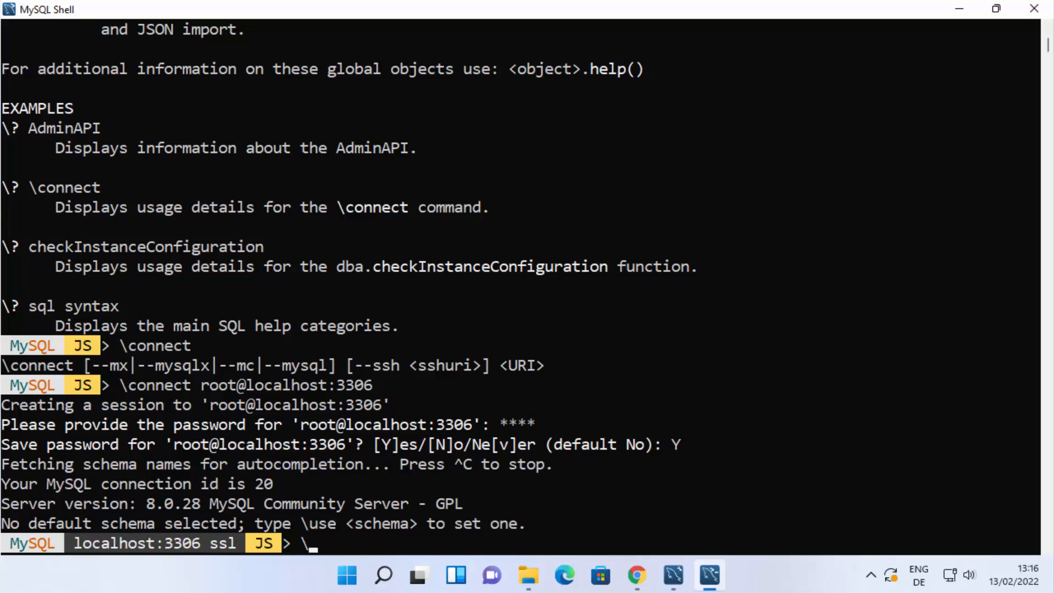
text(show)
key(Return)
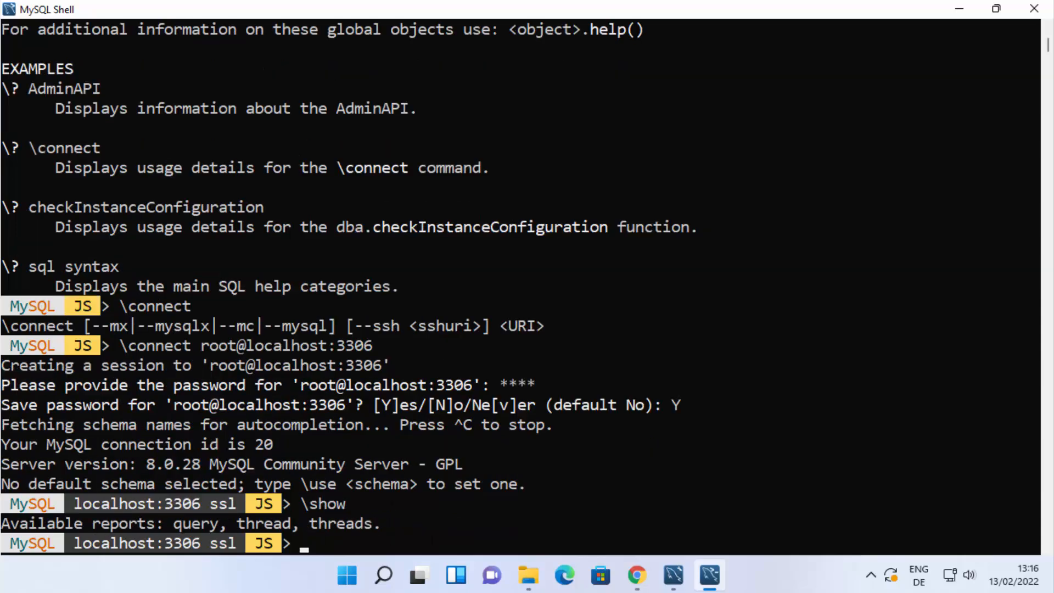
click(242, 523)
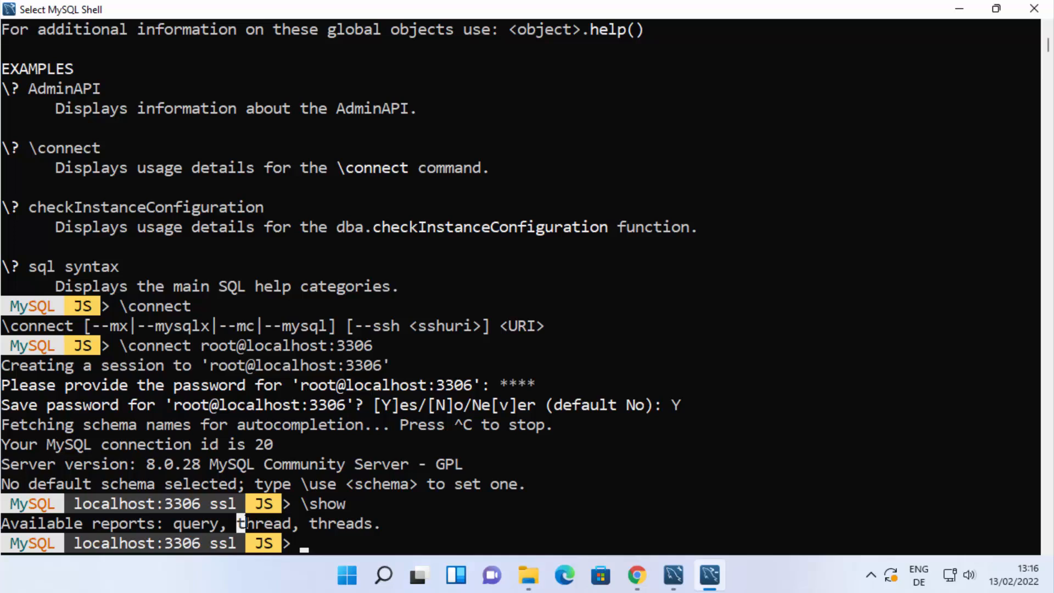
Try to set mydb as the active schema with \use mydb
click(332, 542)
key(Escape)
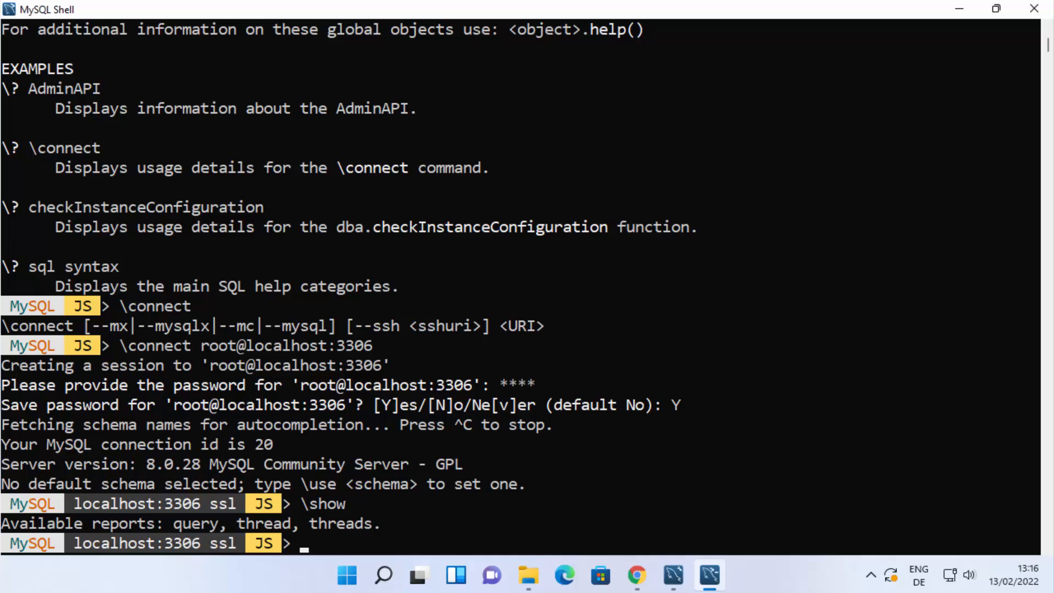
text(\use mydb)
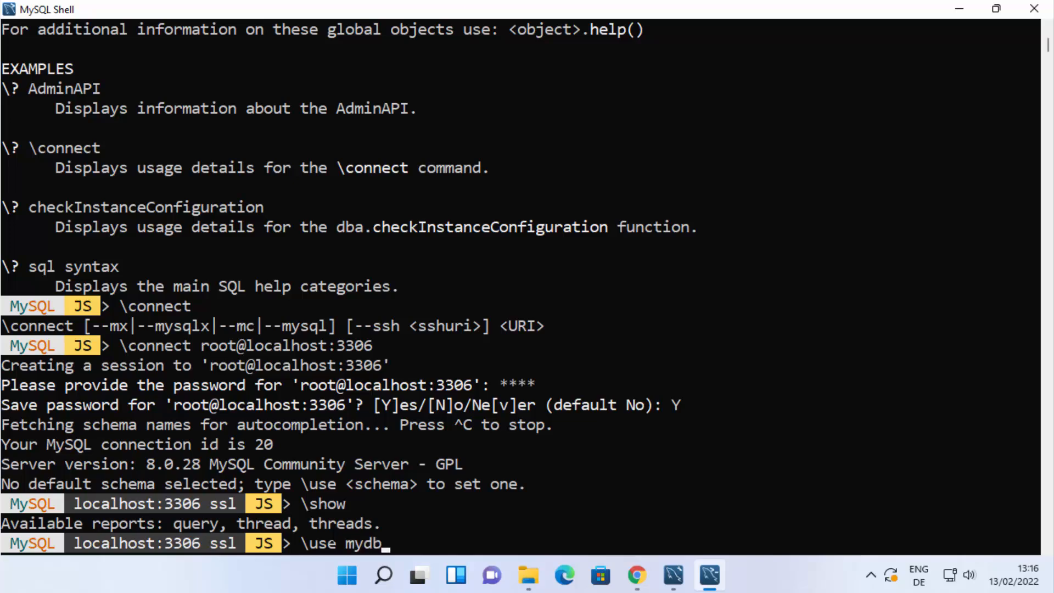
key(Return)
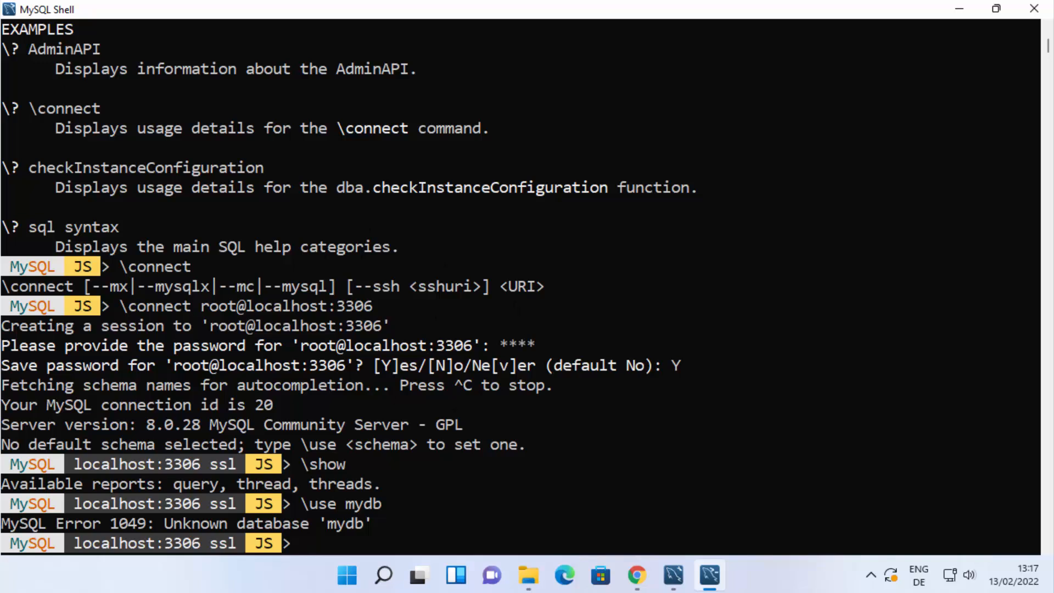
Switch to MySQL Workbench and open the Connect to Database settings, checking the hostname and username
click(958, 9)
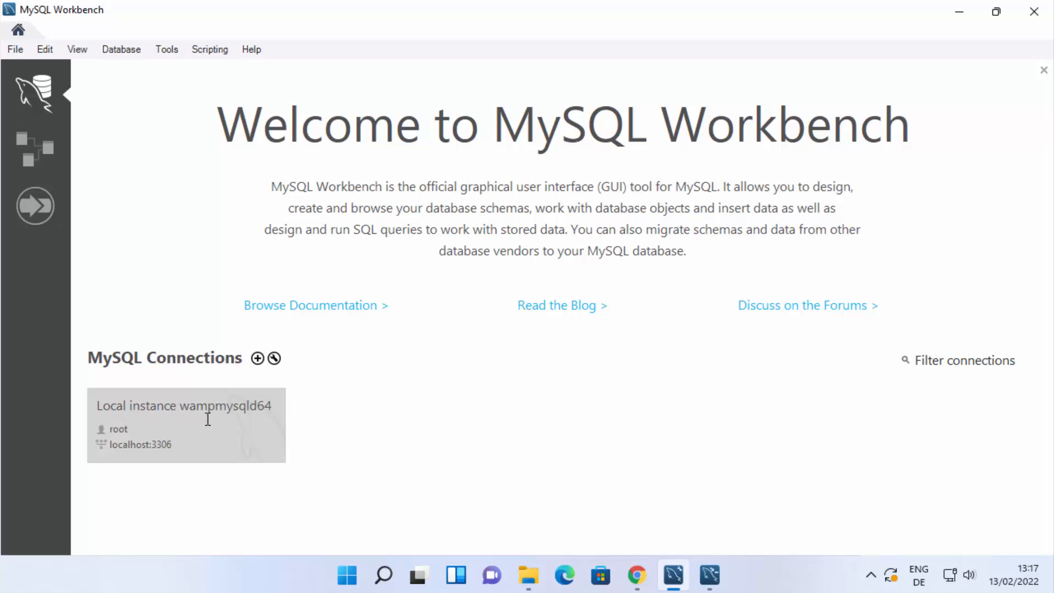
click(129, 53)
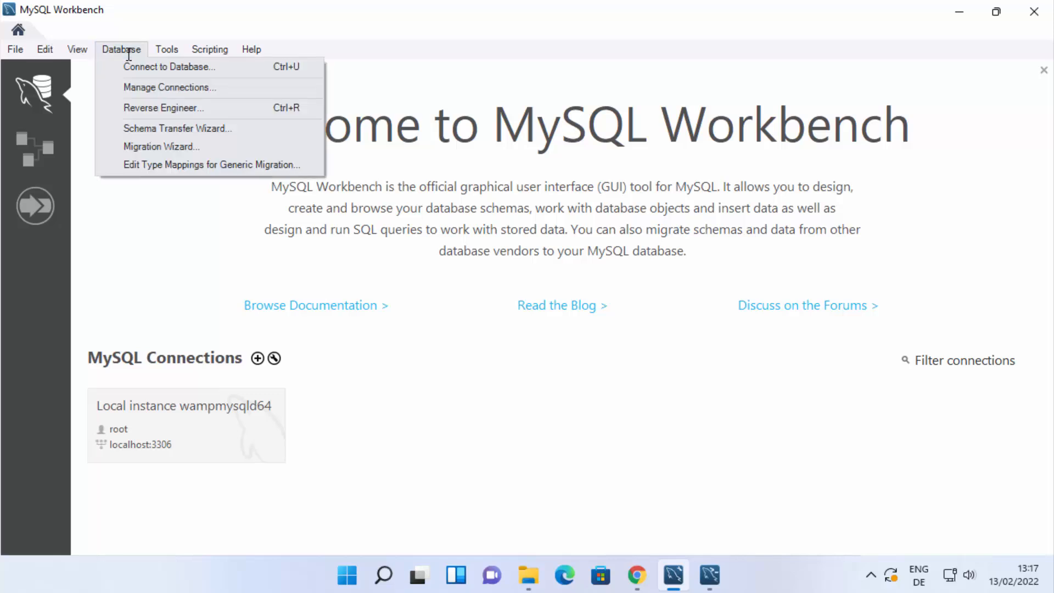
click(138, 68)
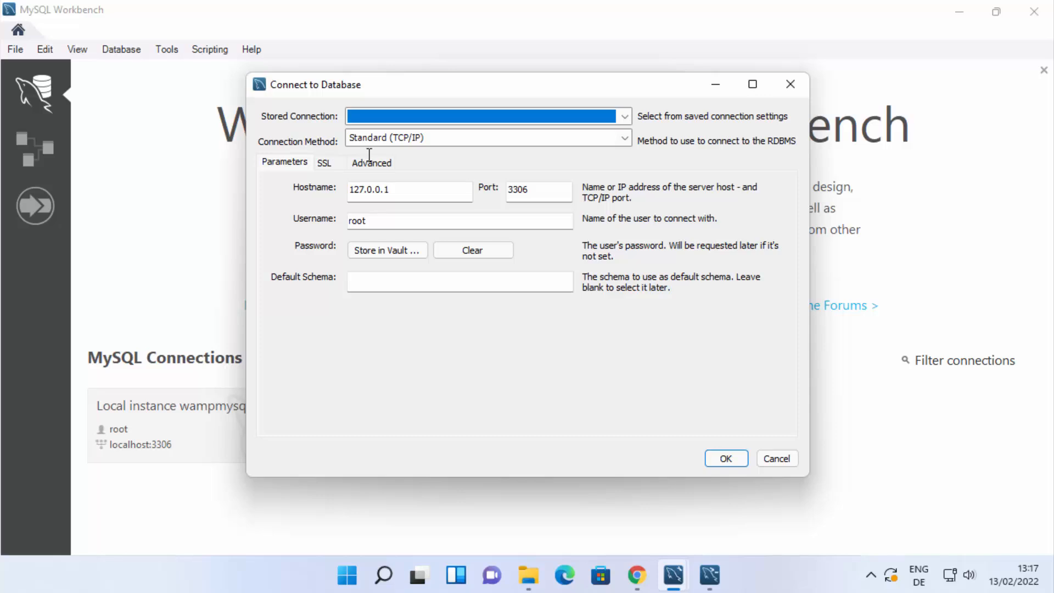
double_click(399, 191)
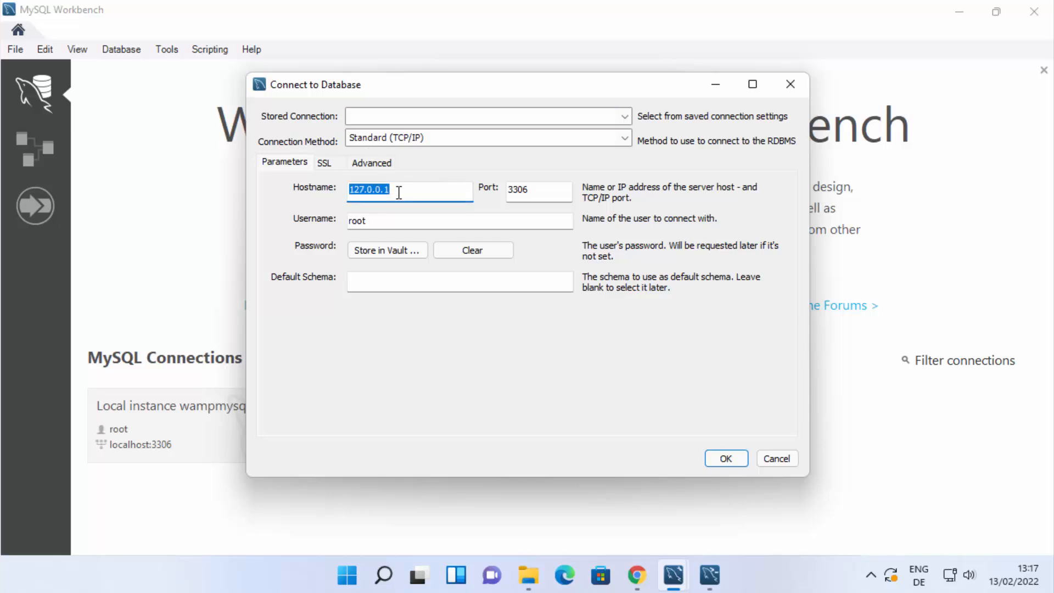
click(403, 225)
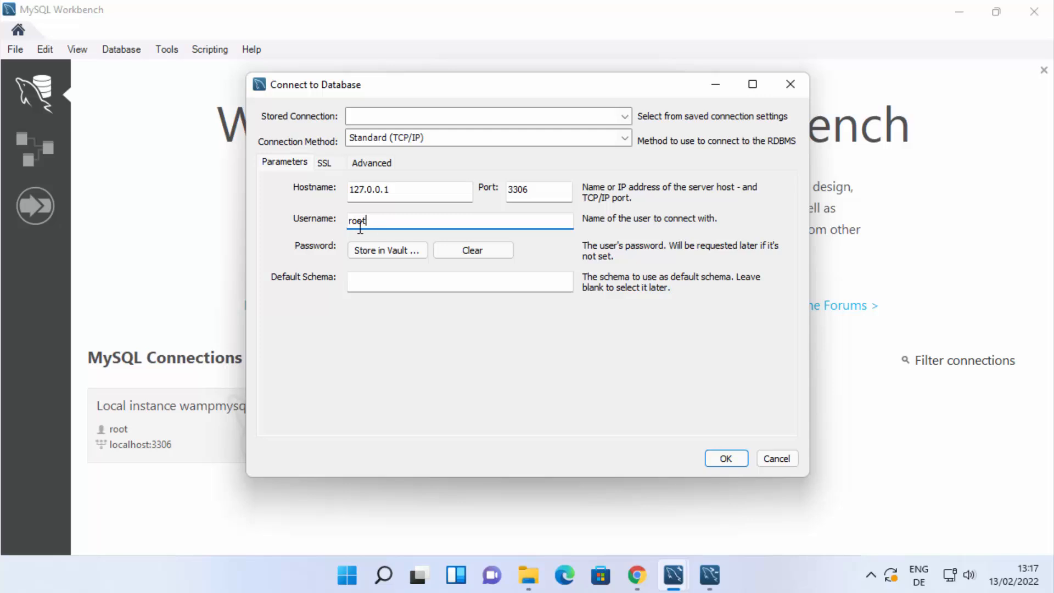
Store the root user's password in the vault and connect to the server at 127.0.0.1, port 3306
click(378, 251)
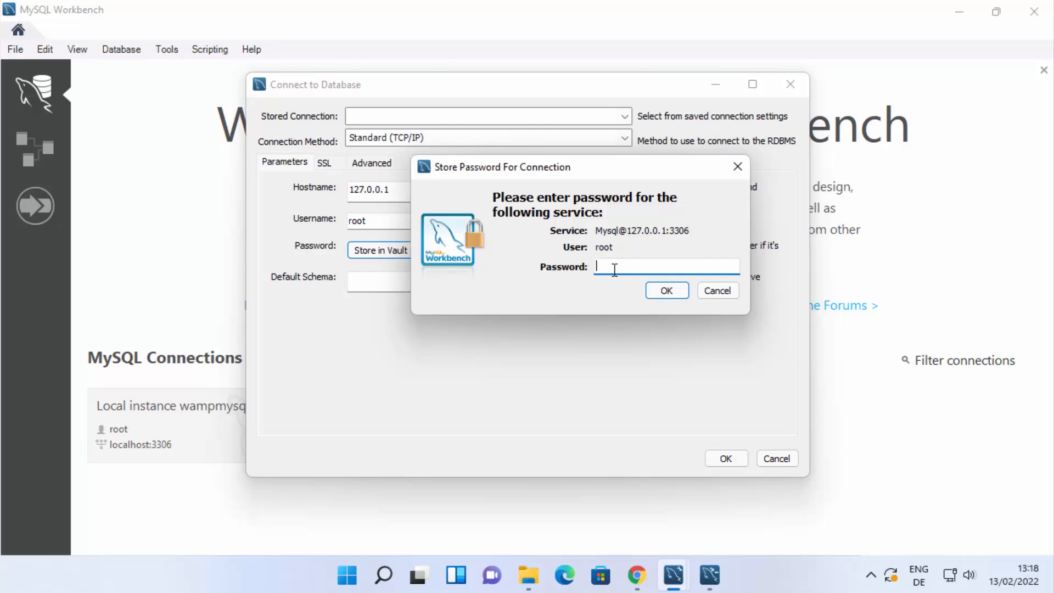
text(****)
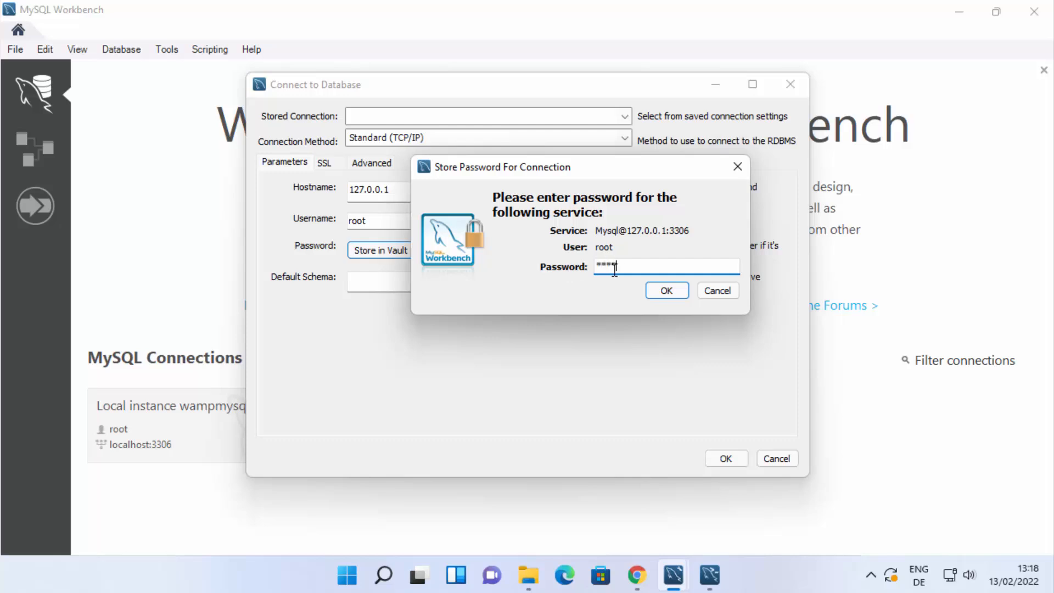
click(663, 291)
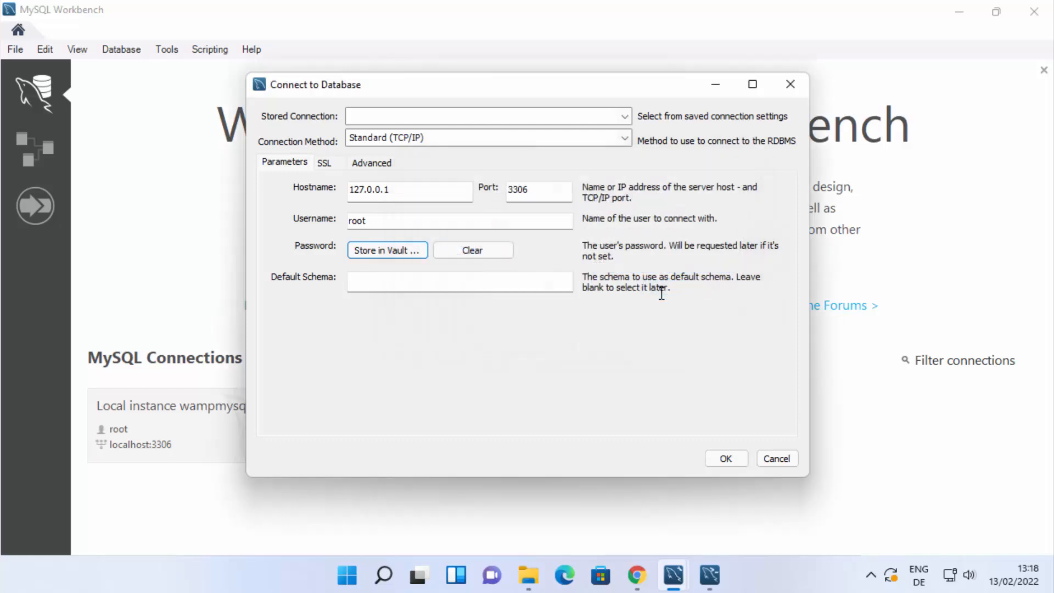
click(726, 457)
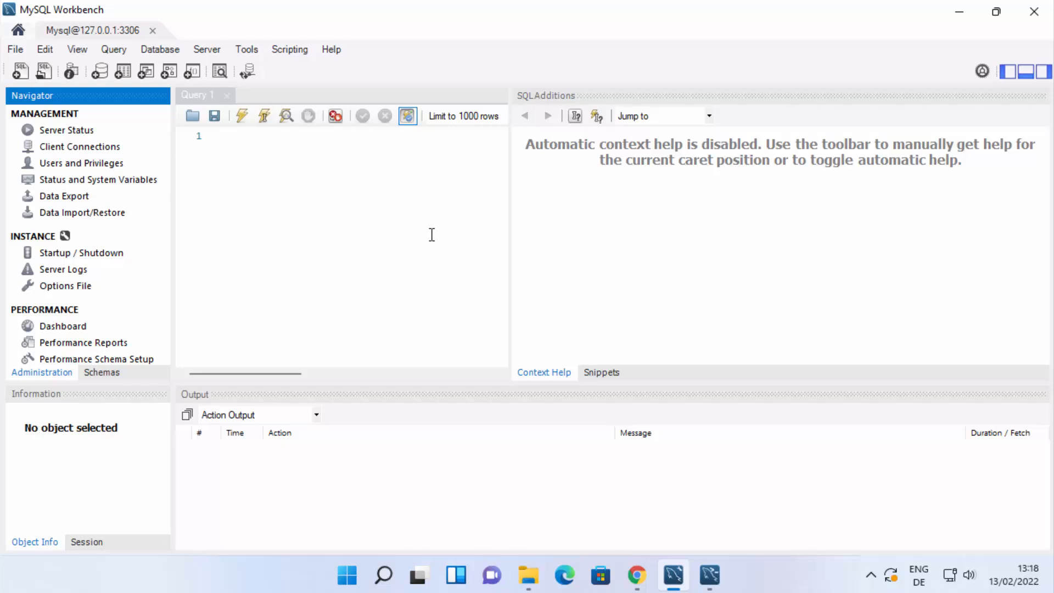
Examine the server's schema list in Workbench, and return to MySQL Shell
click(102, 371)
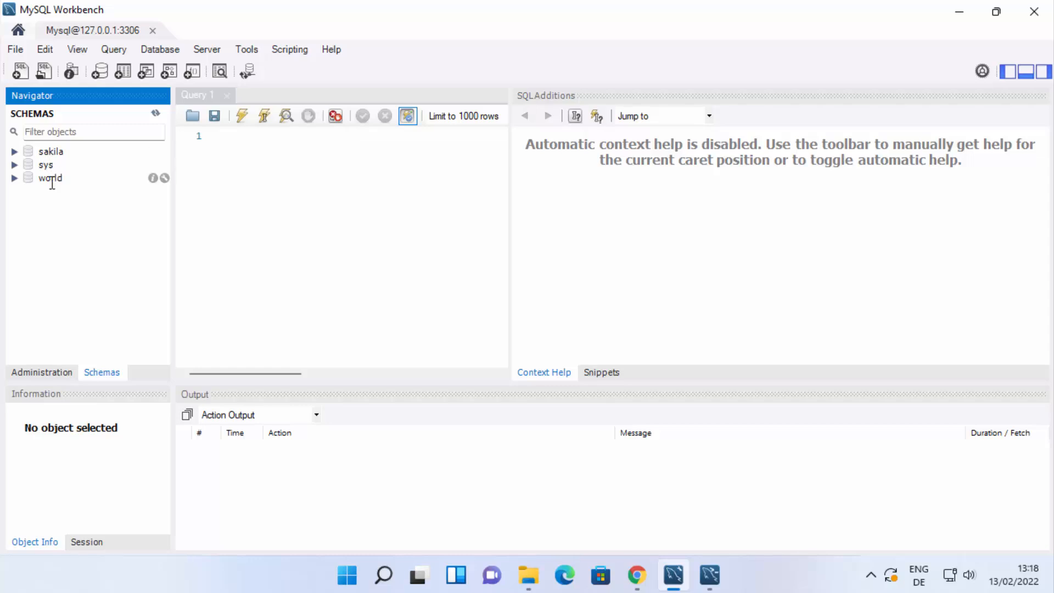
click(709, 575)
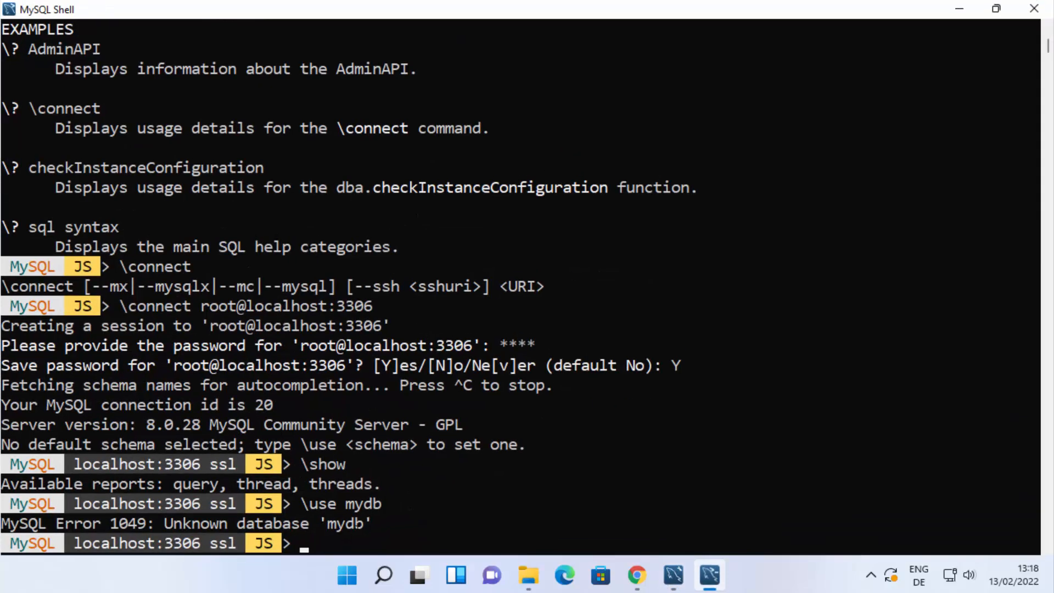
Set world as the default schema with \use world
key(Up)
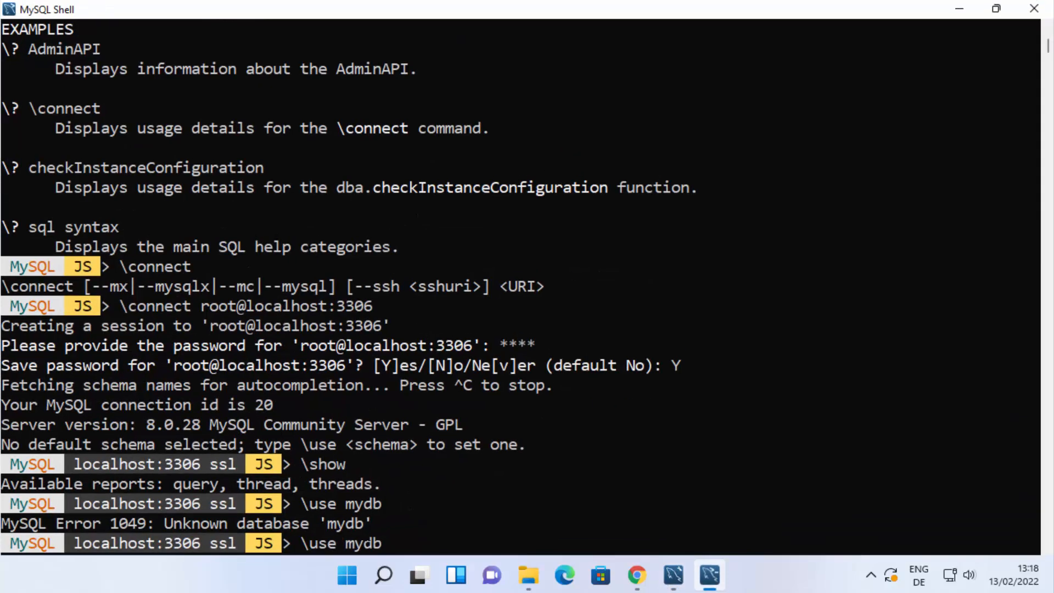
key(BackSpace)
key(BackSpace)
key(BackSpace)
key(BackSpace)
text(world)
key(Return)
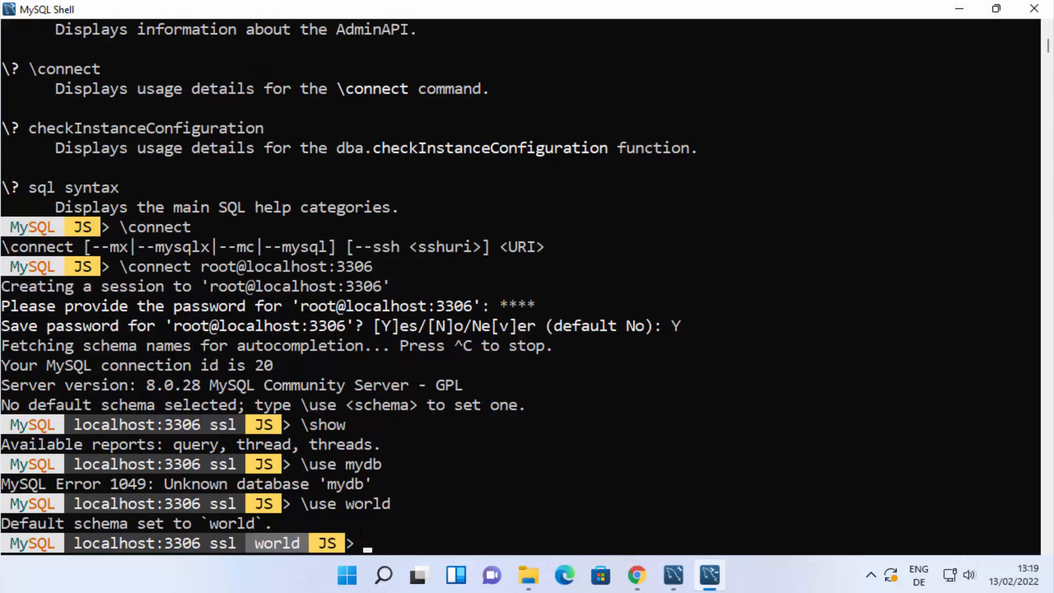
drag(208, 523, 264, 523)
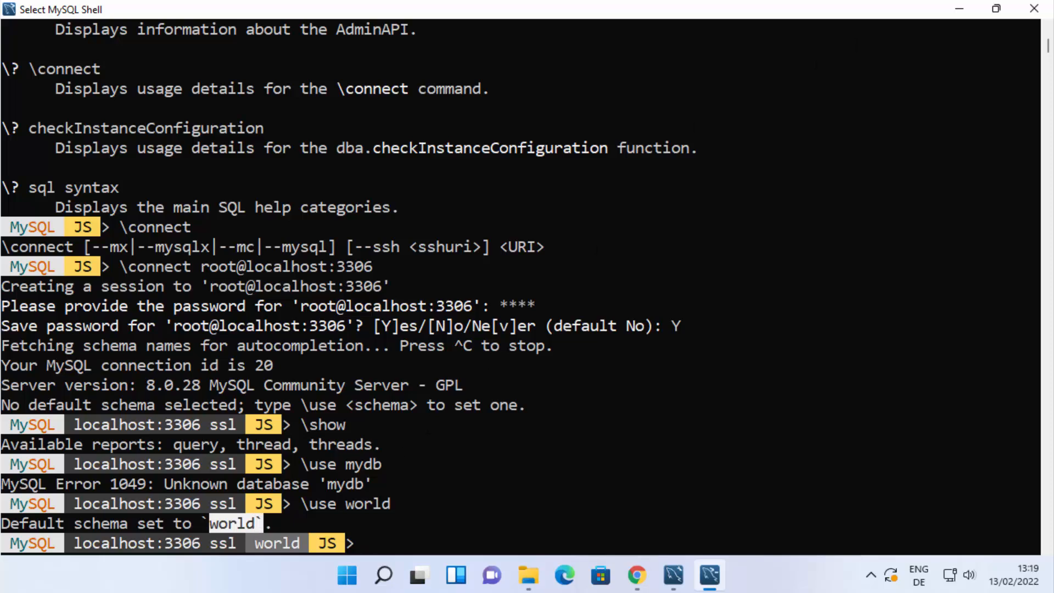
Switch to MySQL Workbench and expand the world schema's tables down to the contents of the city table
click(958, 8)
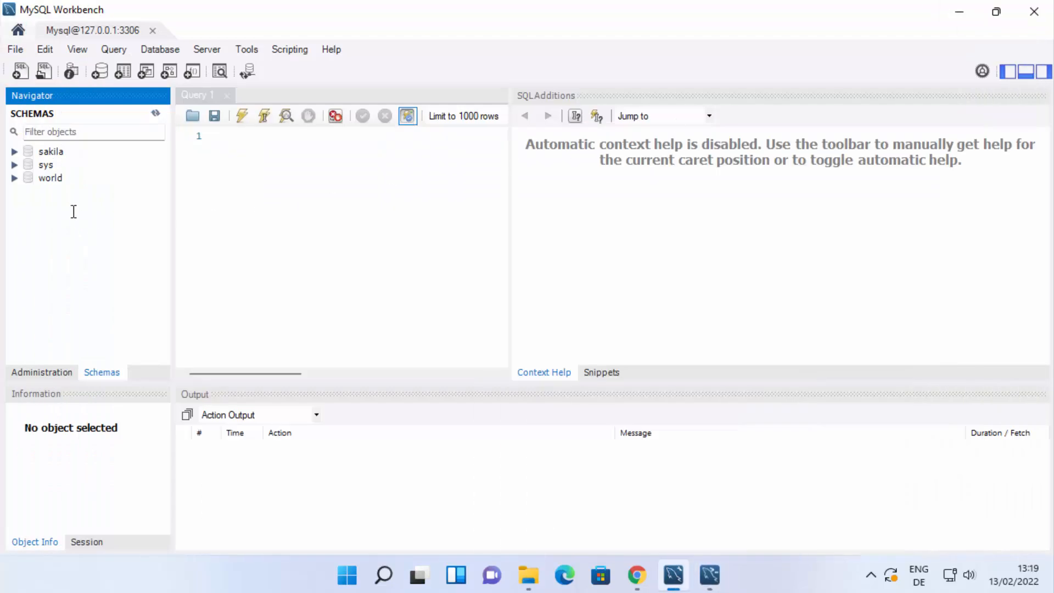
click(15, 177)
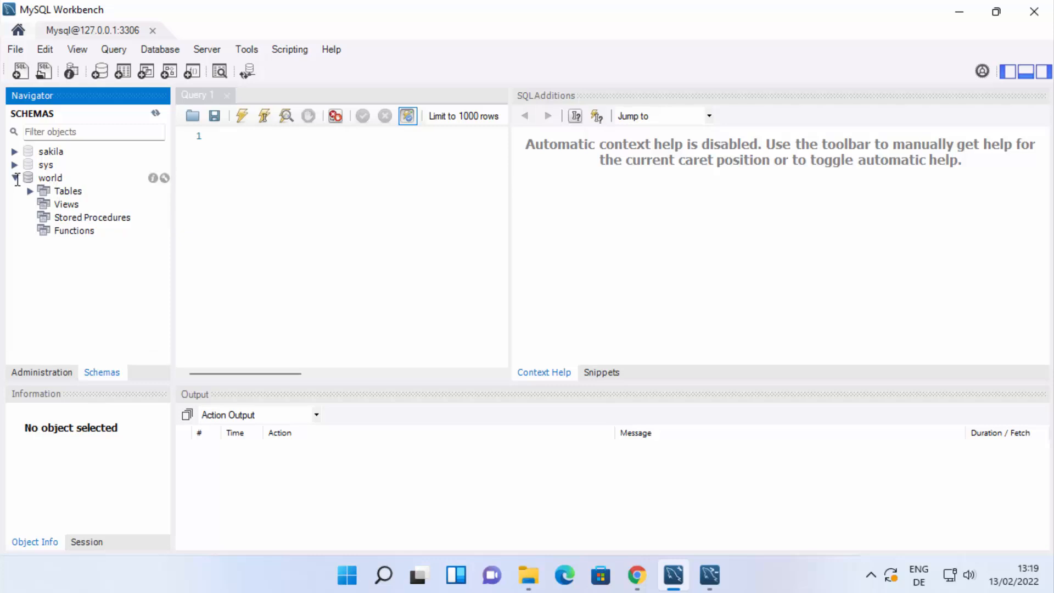
click(30, 191)
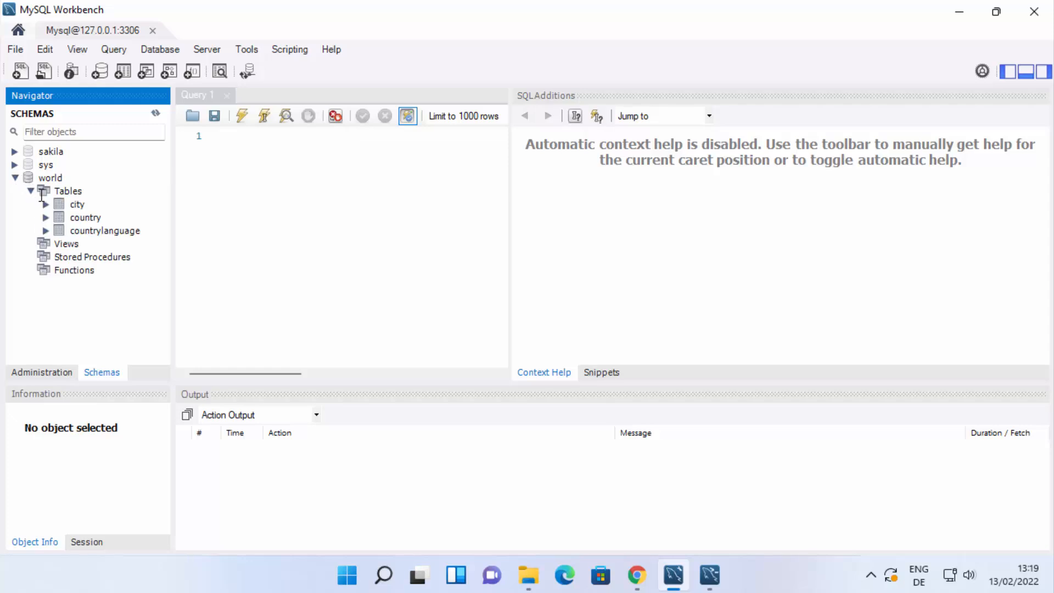
click(74, 205)
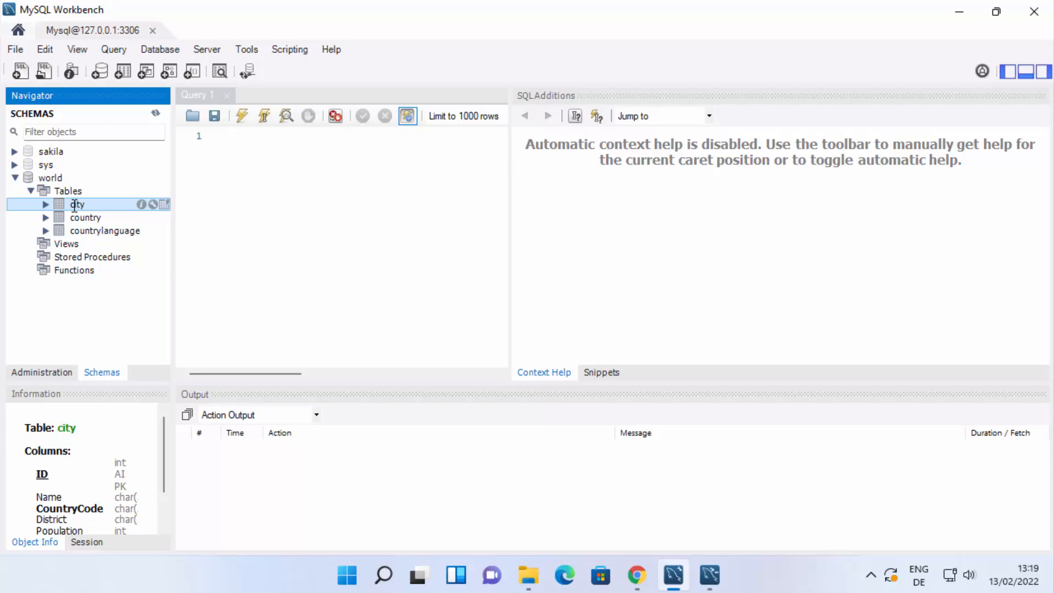
double_click(75, 206)
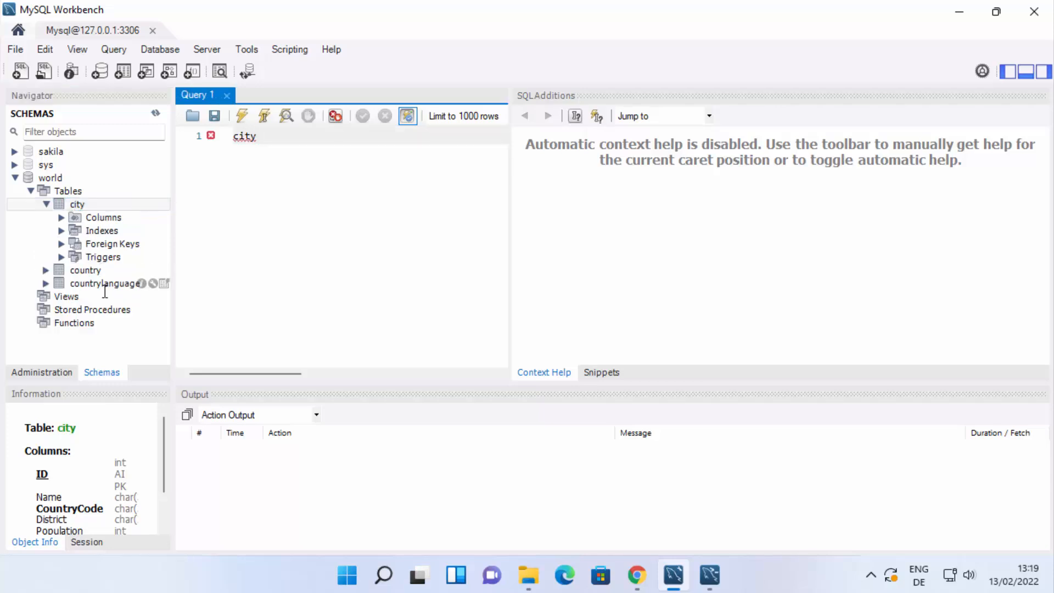
Query the city table's rows with the 1000-row limit, widen the query and result area, and look through the returned cities
right_click(95, 202)
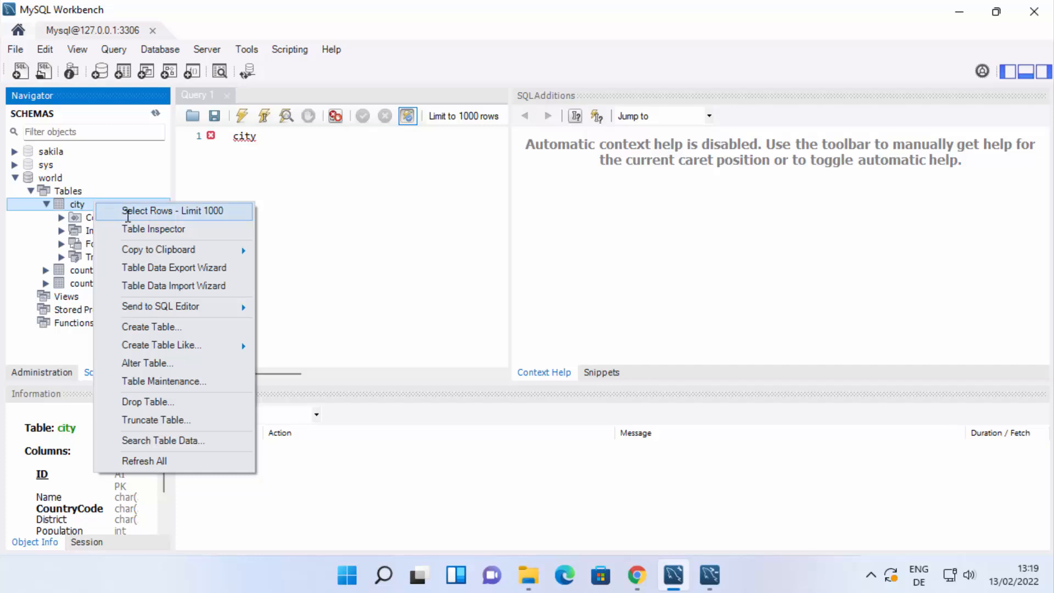
click(191, 211)
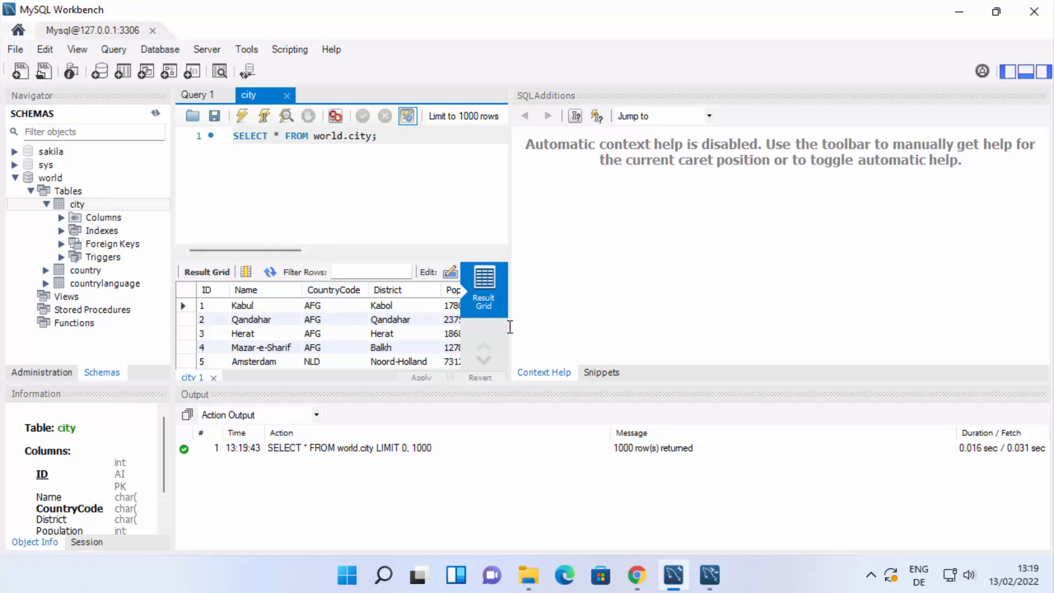
drag(505, 324, 800, 327)
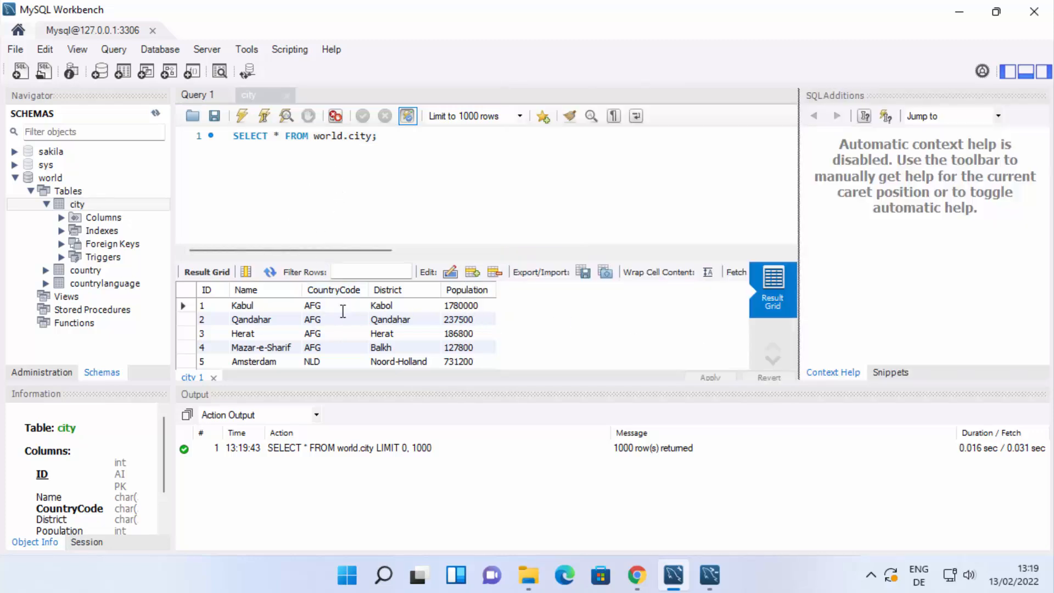
scroll(342, 312, down, 10)
scroll(343, 311, down, 13)
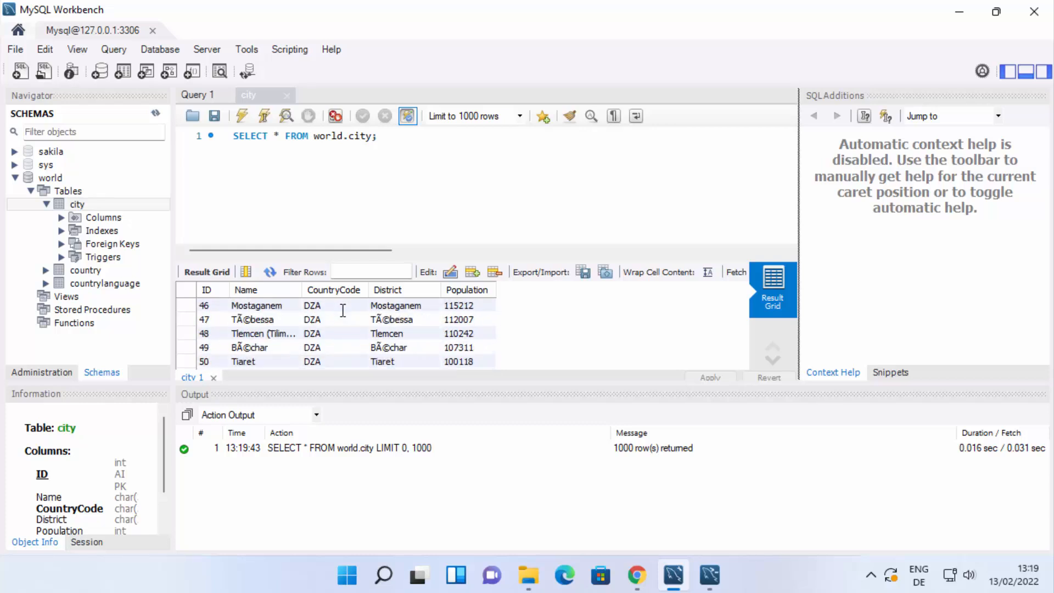
click(270, 452)
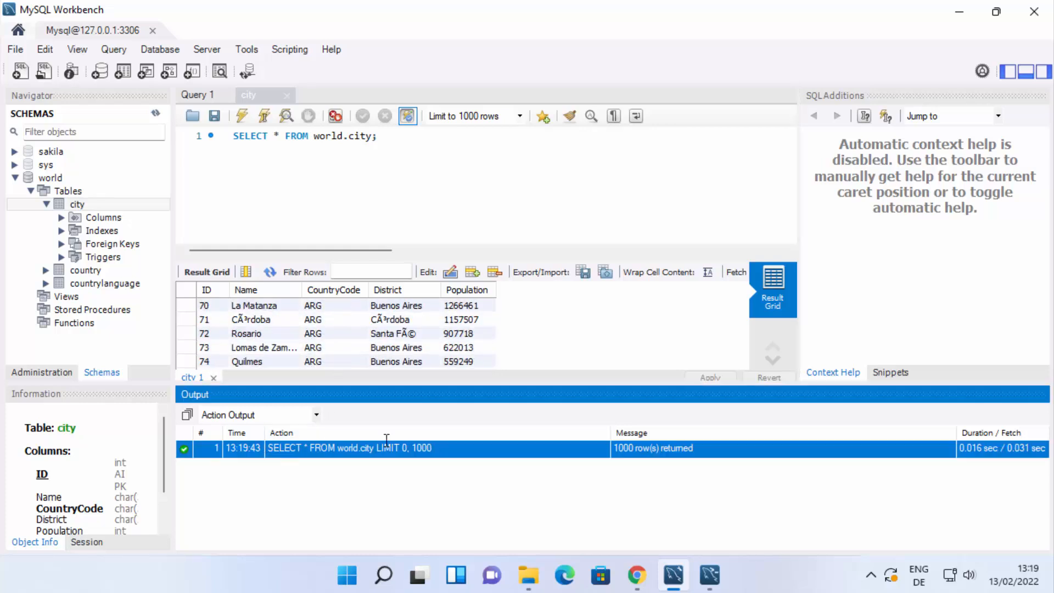